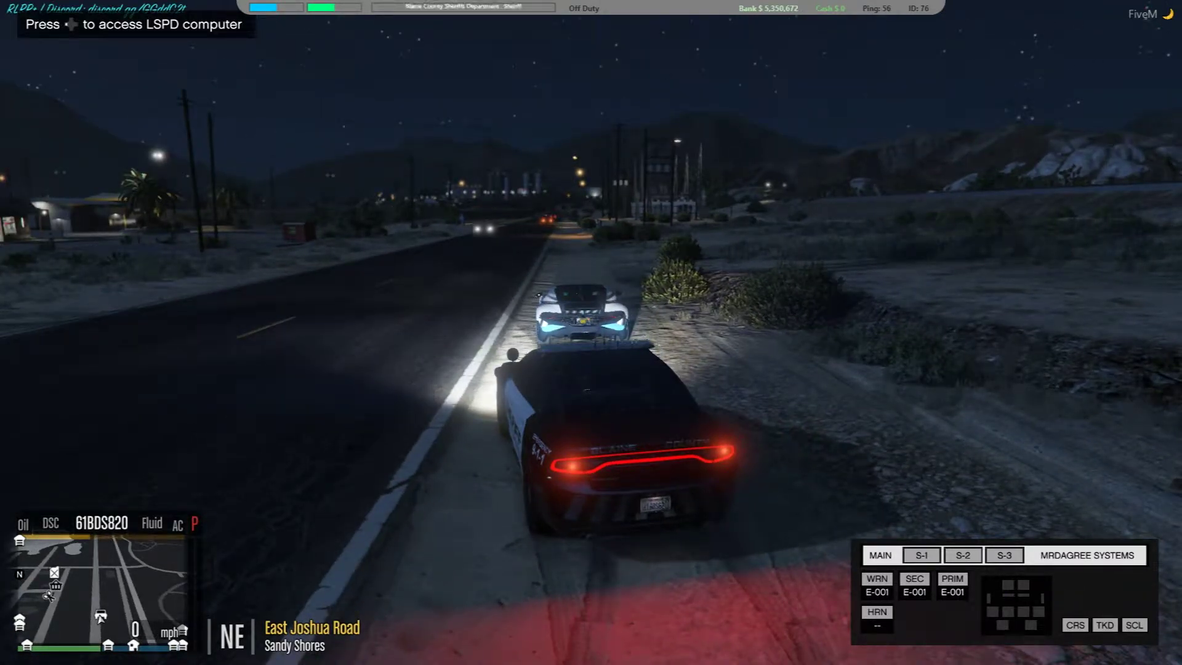
Bring up the Steam overlay browser over the game and open the Civilian section of the CAD dashboard.
key(shift+Tab)
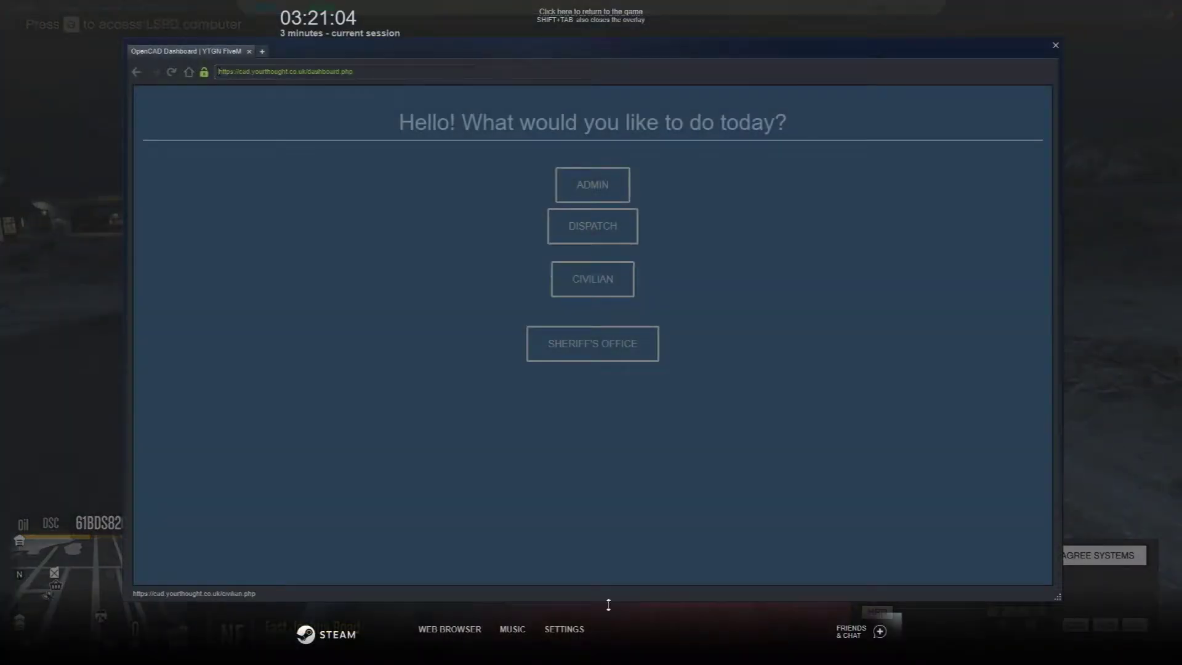
click(291, 72)
drag(354, 73, 228, 74)
click(446, 259)
click(580, 293)
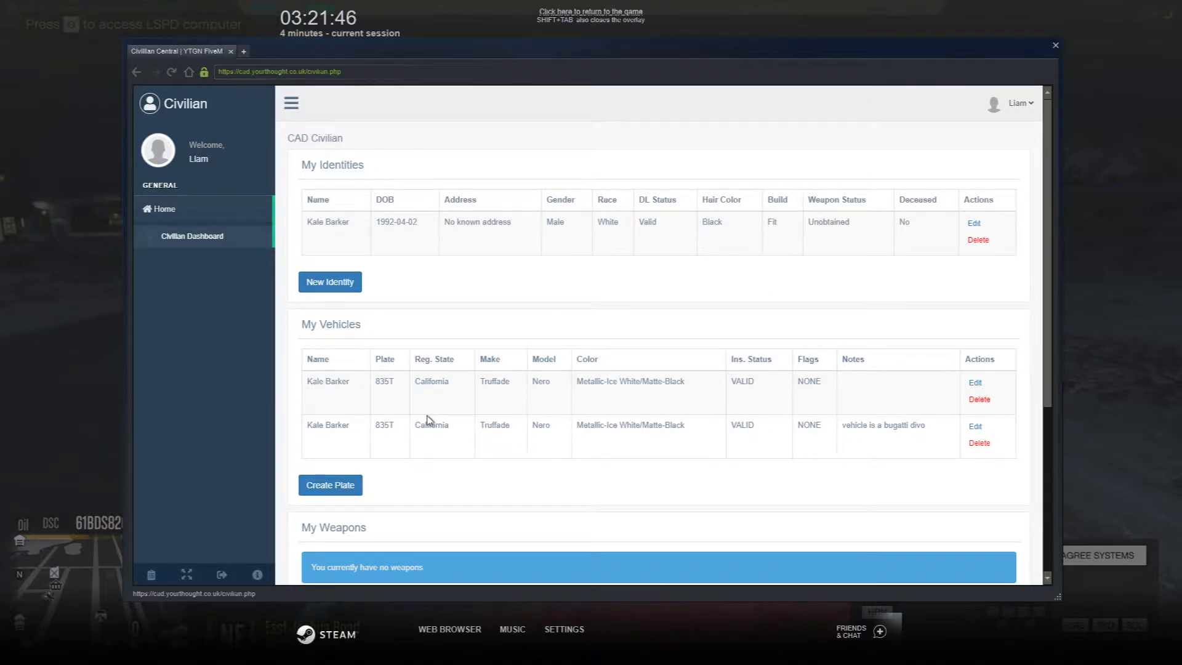
Examine the color, insurance status and flags of the first registered vehicle under My Vehicles.
scroll(369, 412, down, 1)
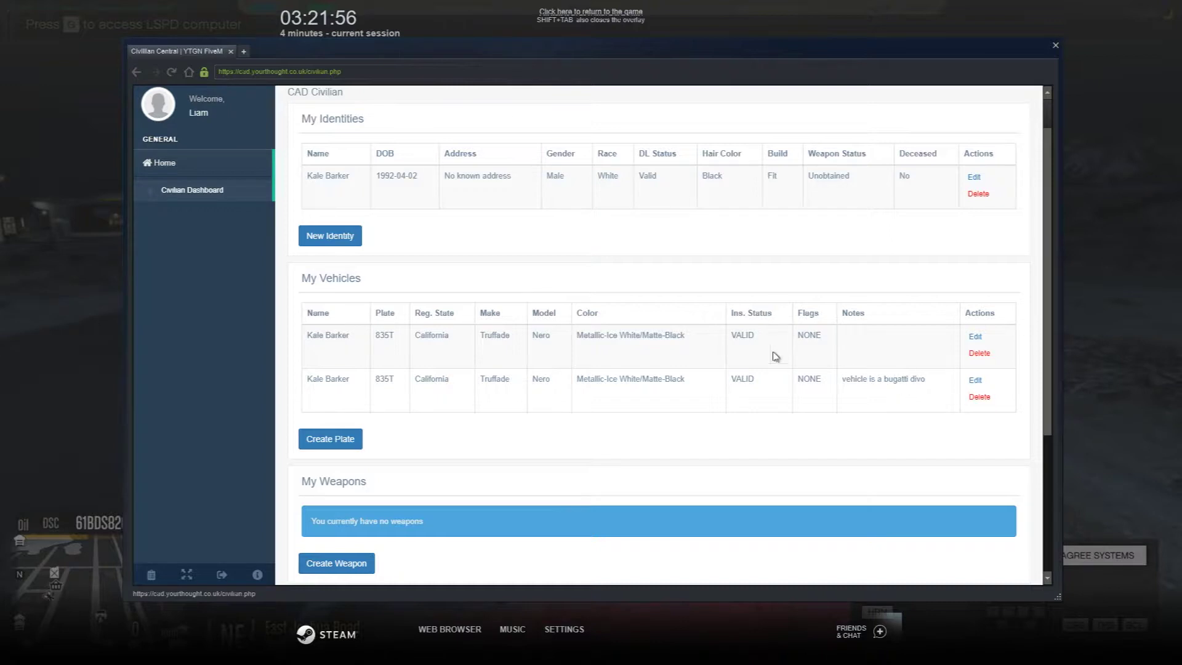
drag(647, 335, 901, 347)
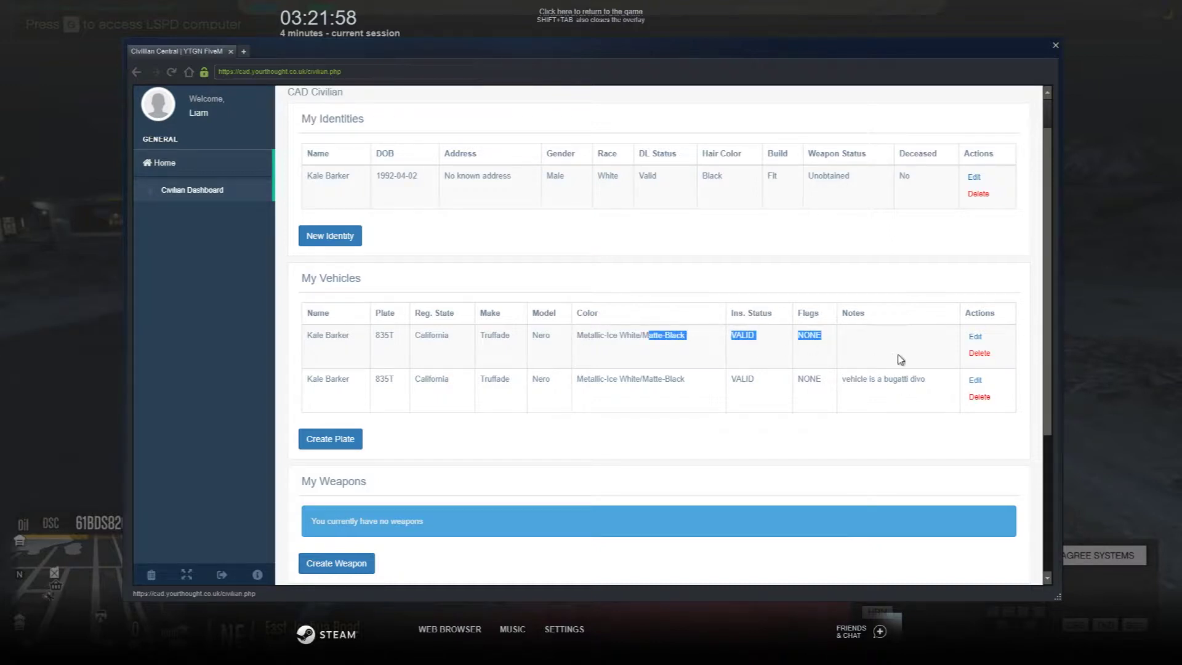
click(810, 342)
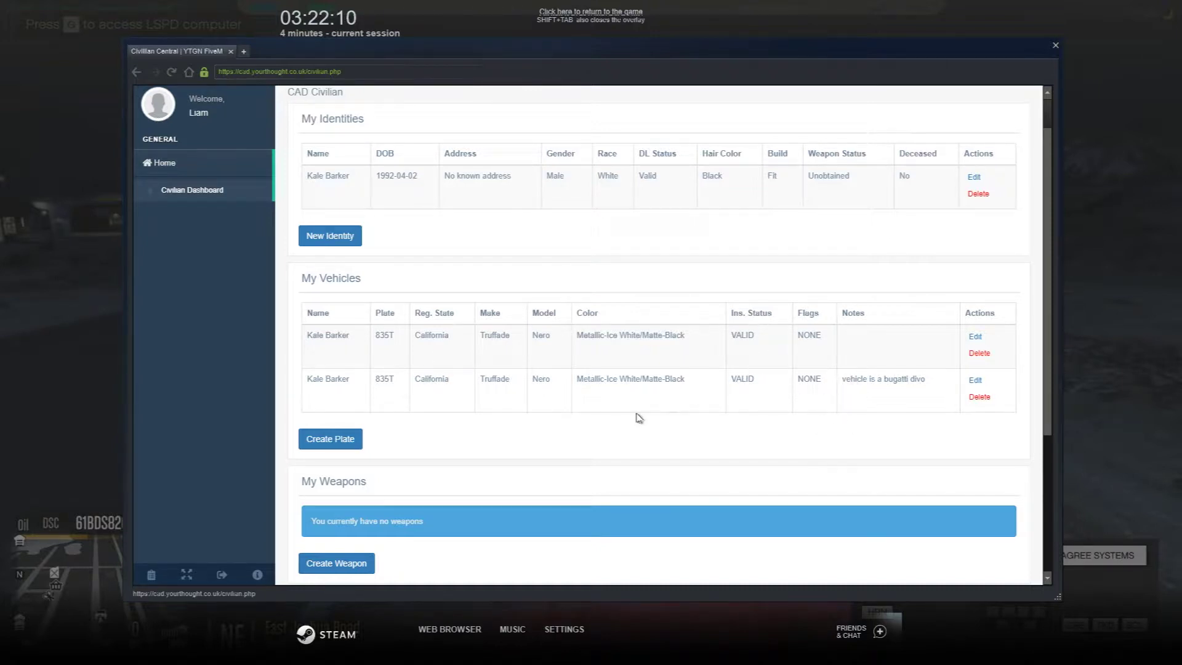
Browse the vehicle make-model options in the new plate form and close the form without adding a plate.
click(325, 442)
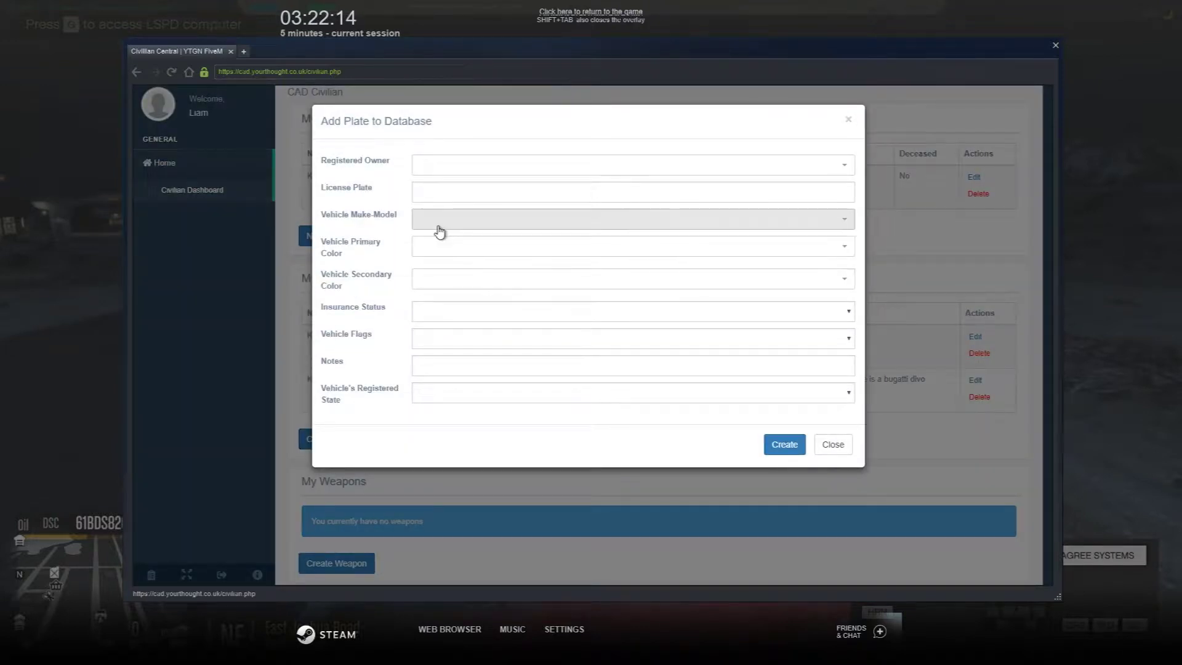
click(438, 226)
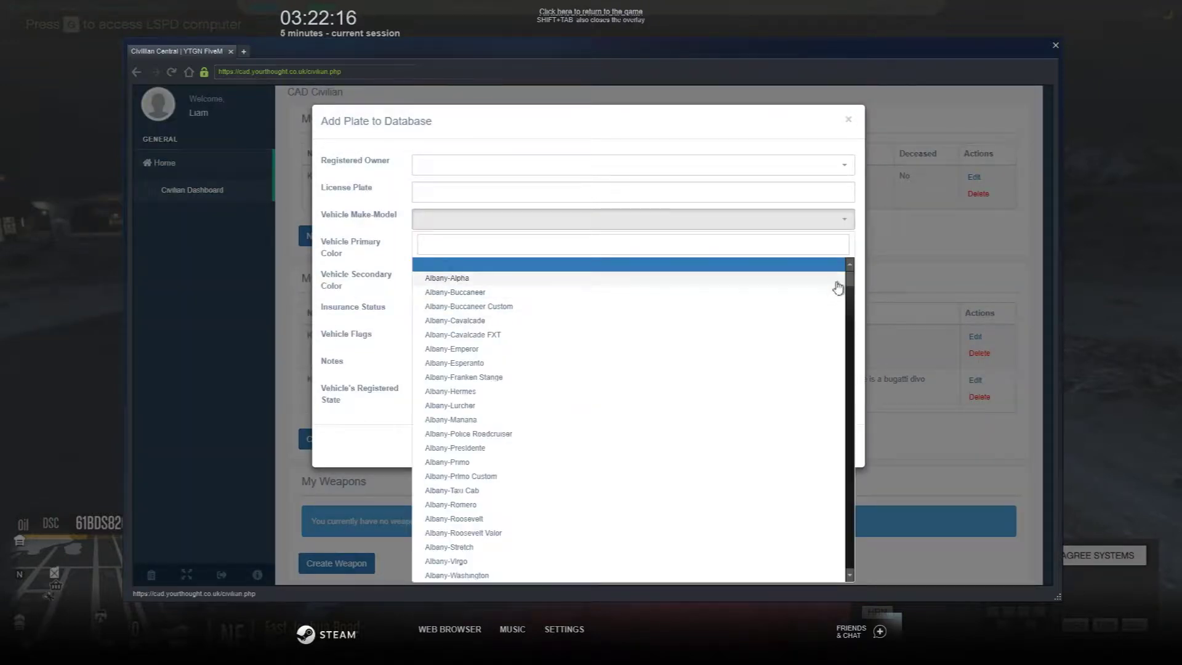
drag(853, 282, 836, 466)
scroll(841, 474, down, 20)
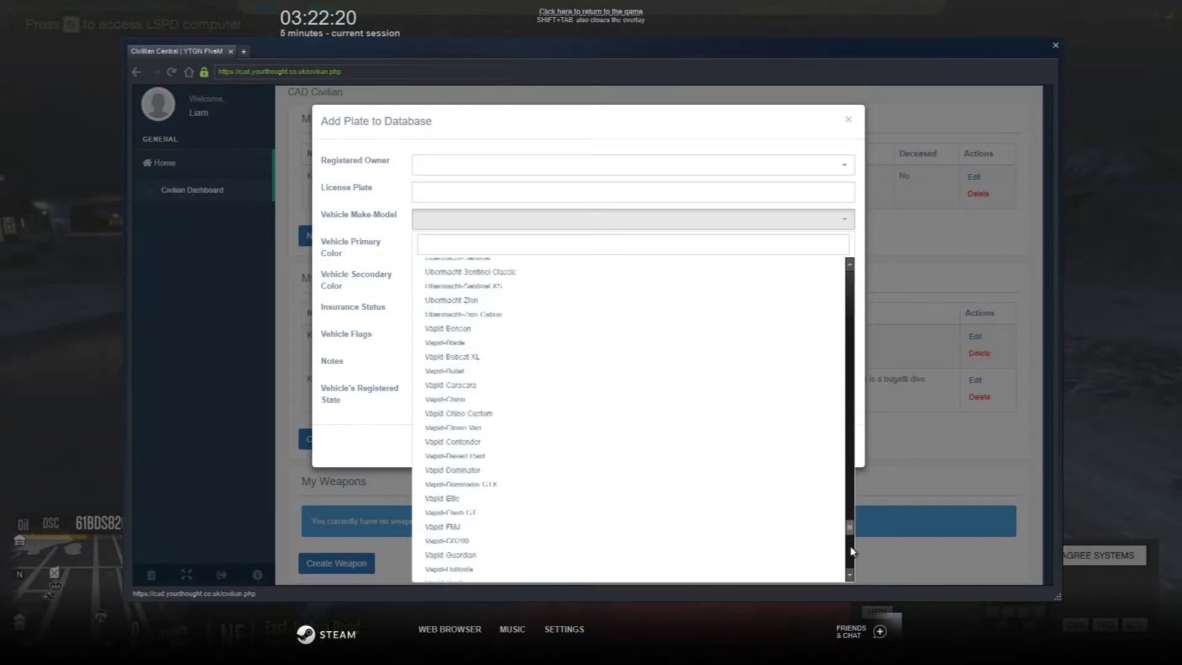
scroll(844, 479, up, 20)
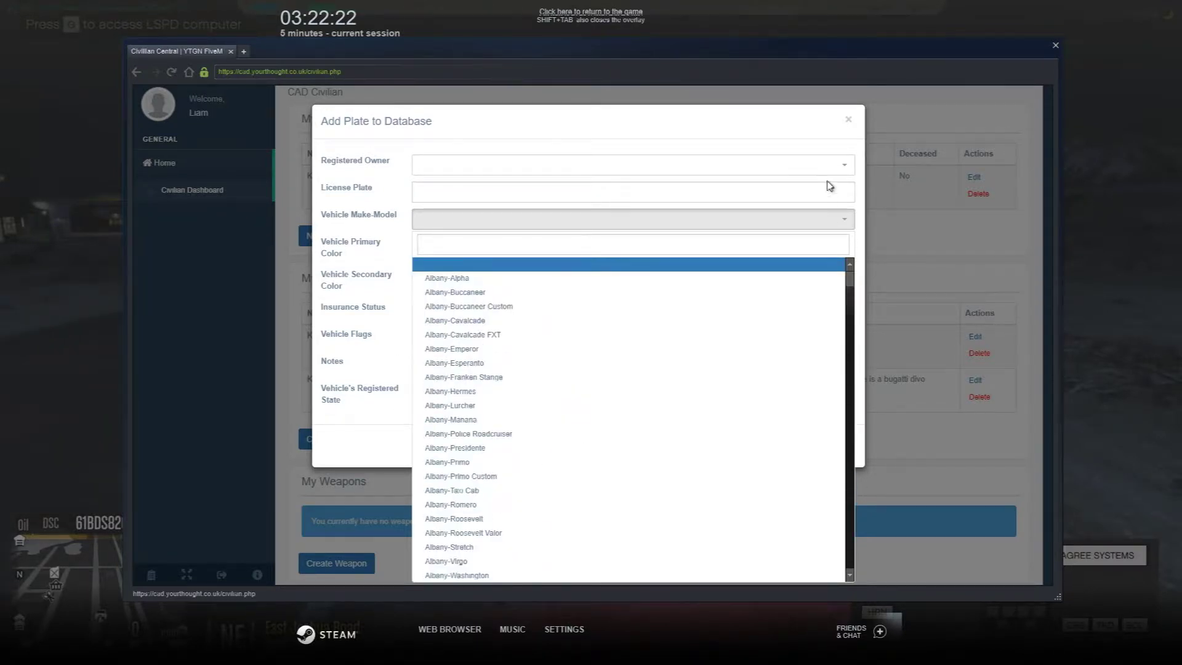
click(848, 123)
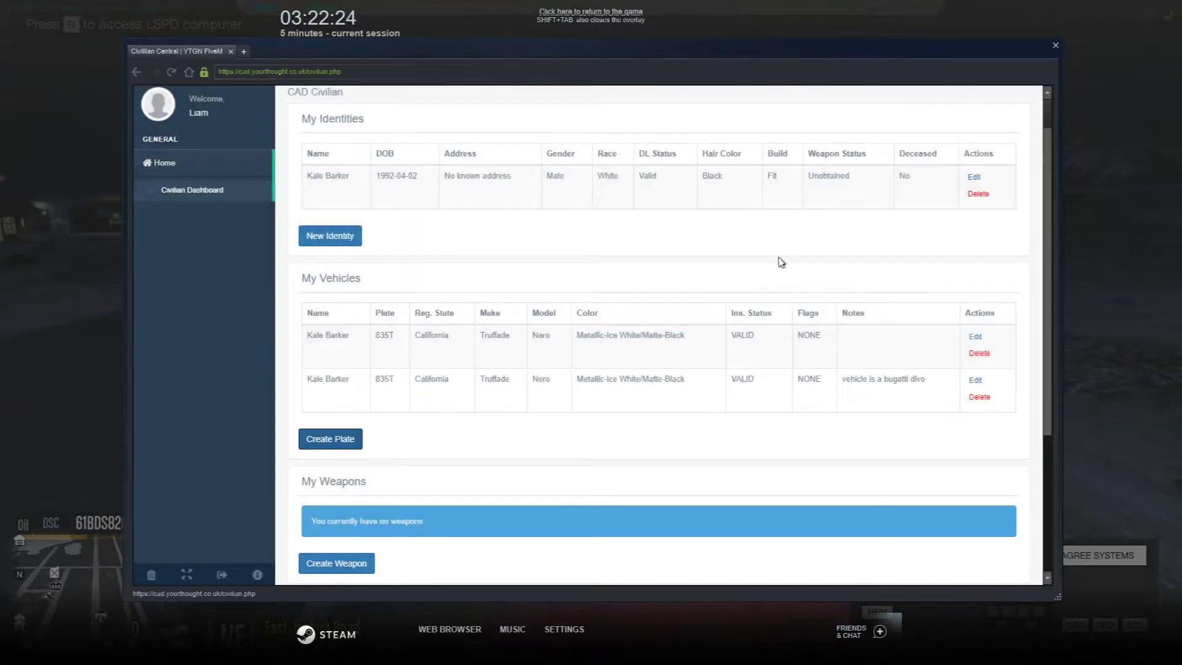
click(331, 440)
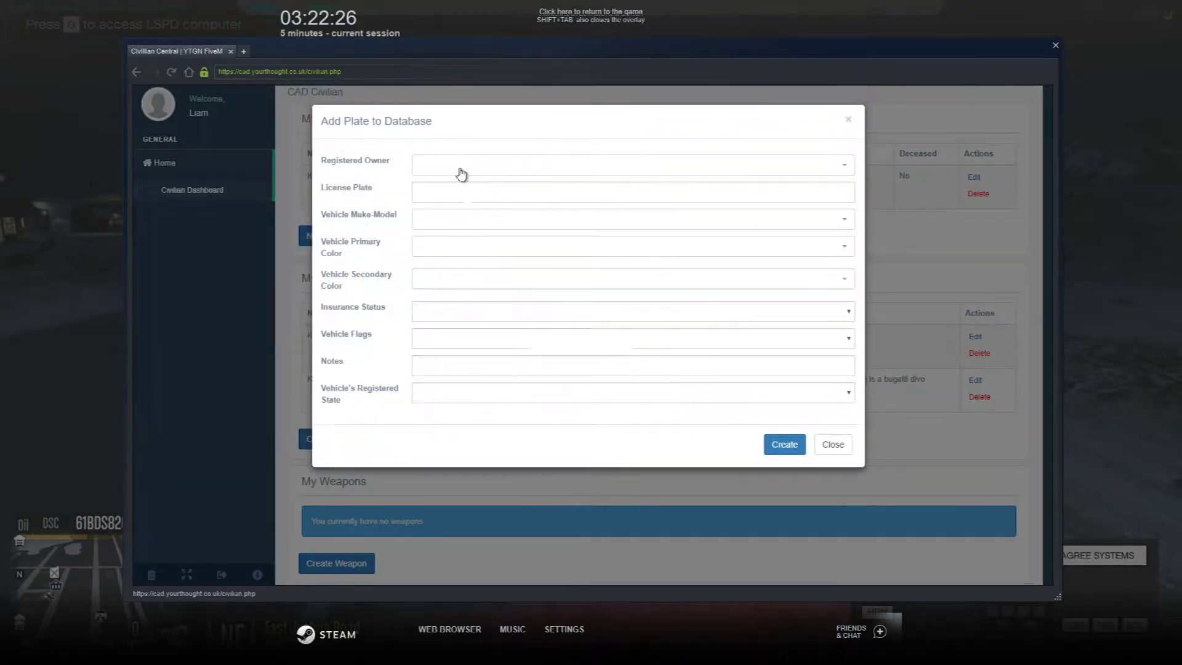
click(428, 224)
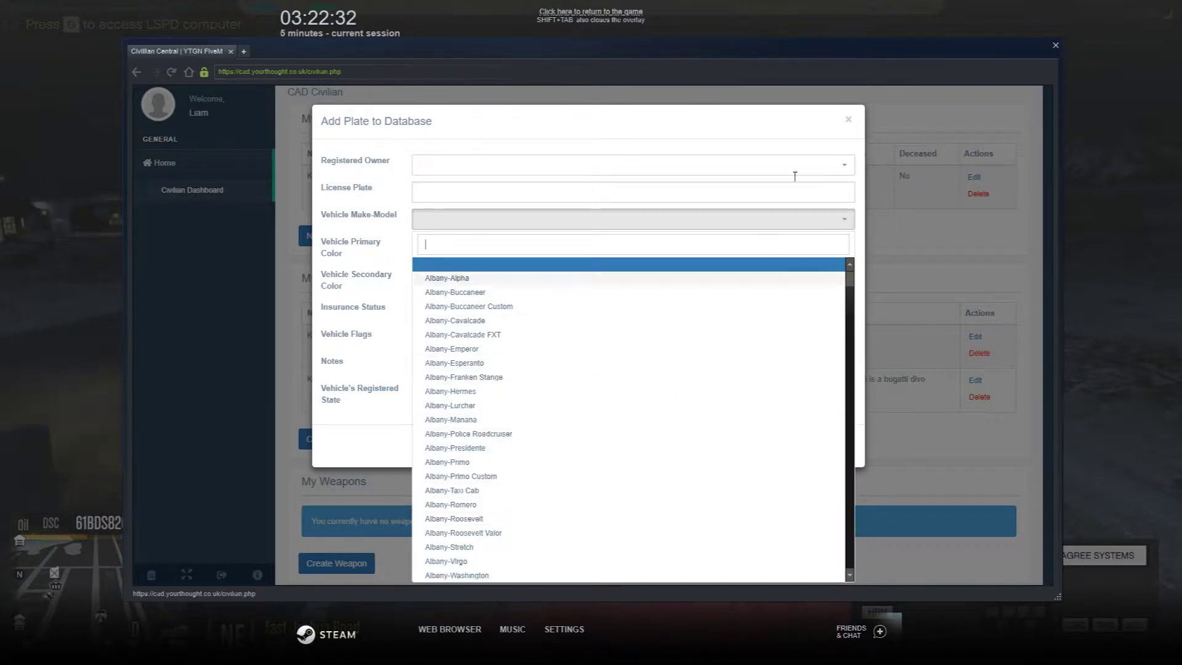
click(848, 120)
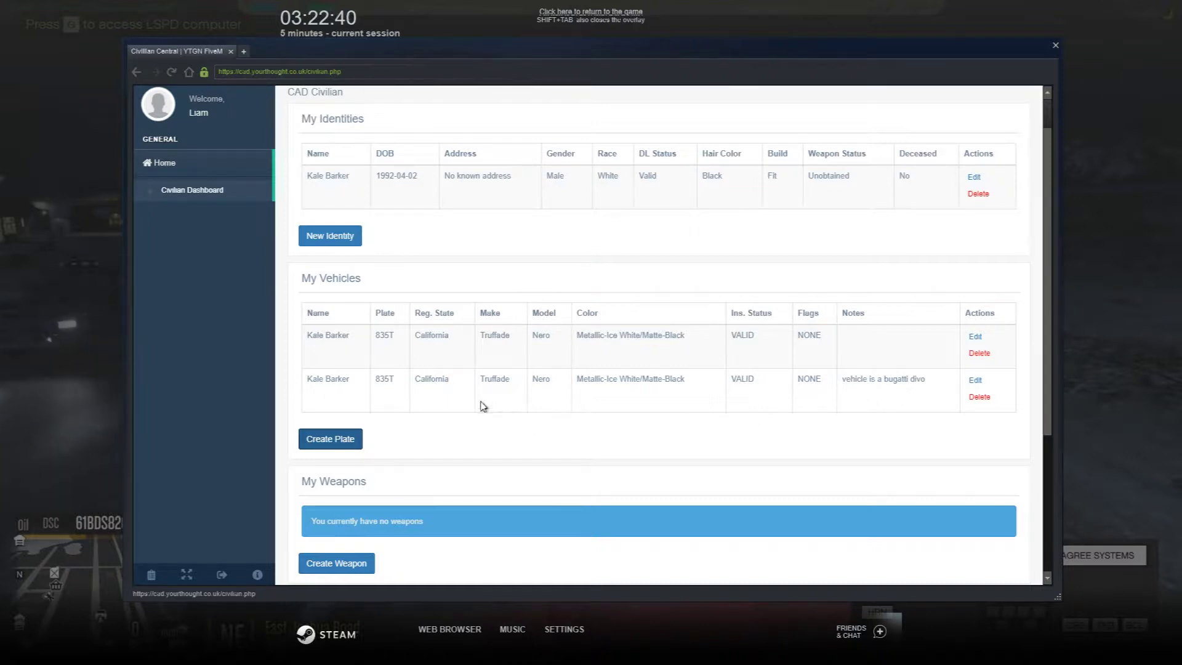
Enter the sample note "Vehicle is a BMW M6" in a new plate form and clear it again.
click(347, 440)
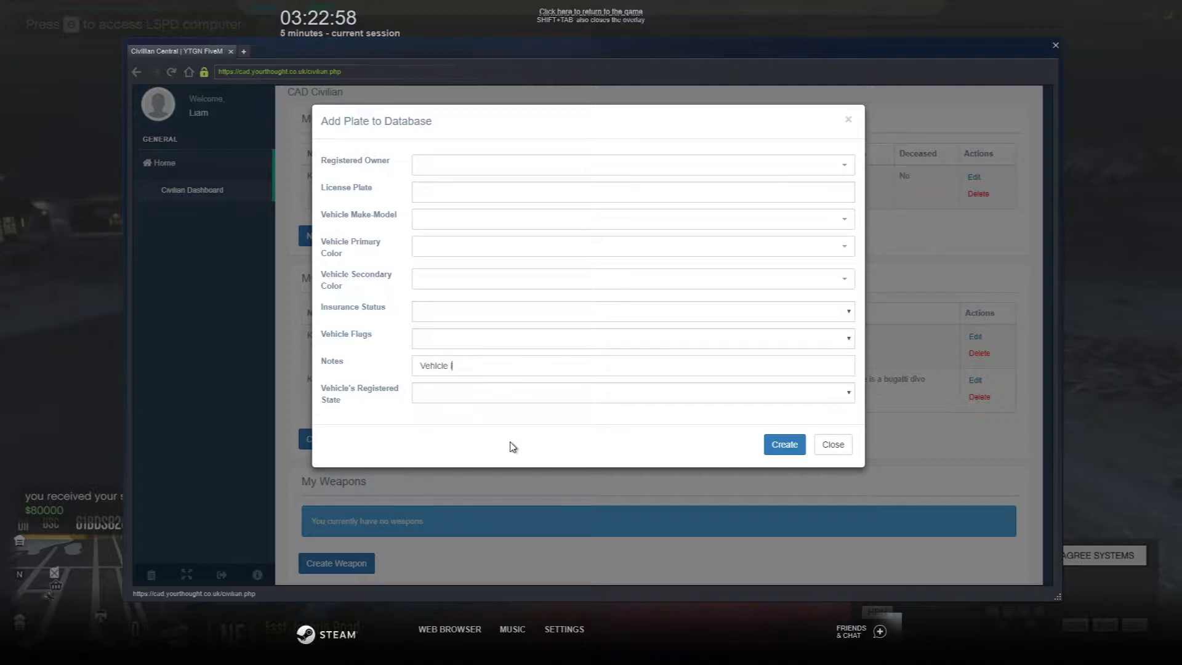
text(MW M6)
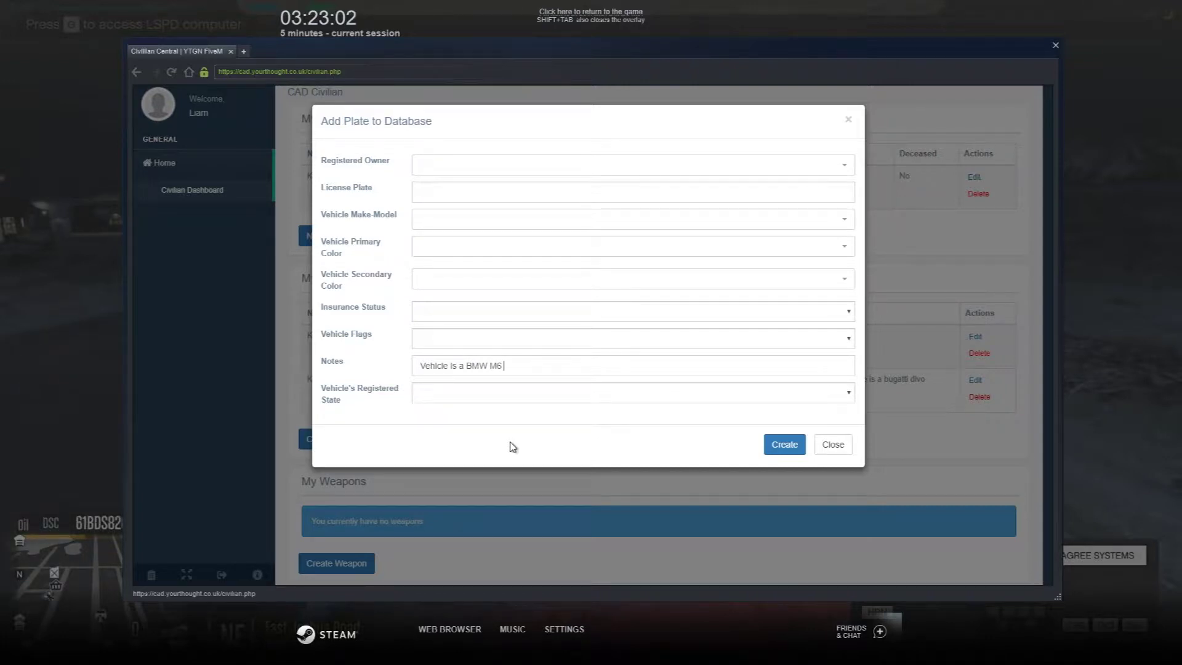
key(BackSpace)
key(BackSpace)
key(BackSpace)
key(BackSpace)
key(BackSpace)
key(BackSpace)
key(BackSpace)
key(BackSpace)
key(BackSpace)
key(BackSpace)
key(BackSpace)
key(BackSpace)
key(BackSpace)
key(BackSpace)
key(BackSpace)
key(BackSpace)
key(BackSpace)
key(BackSpace)
key(BackSpace)
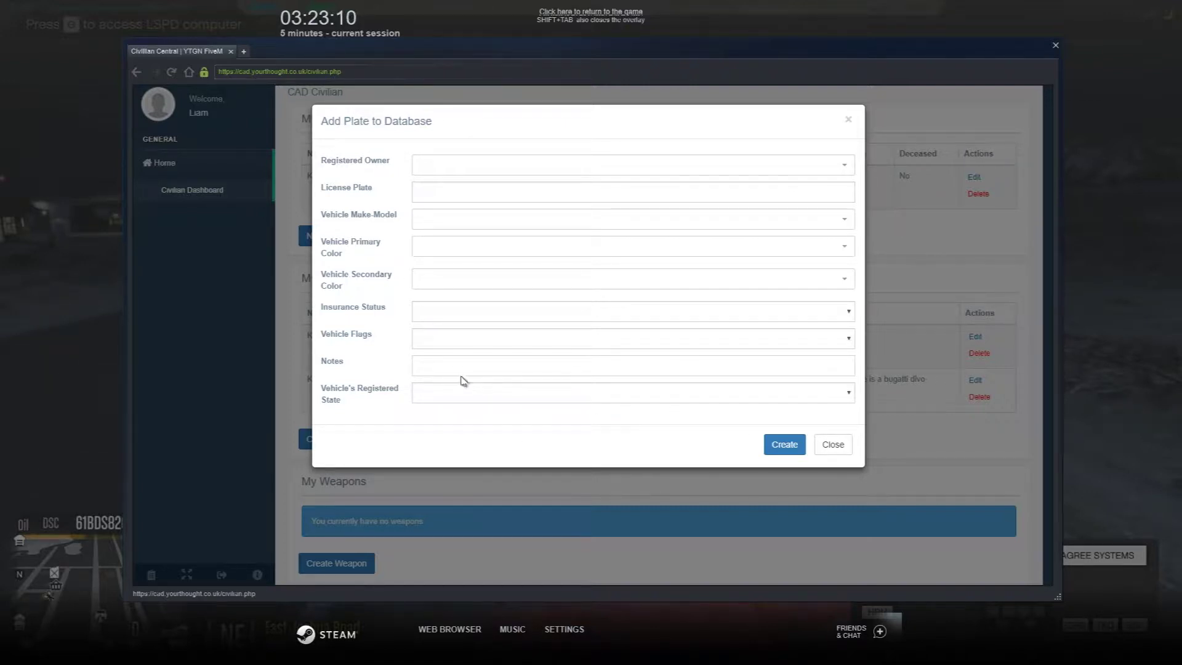
Check the make-model options without adding a plate, and highlight the second vehicle's note in the vehicle list.
click(454, 224)
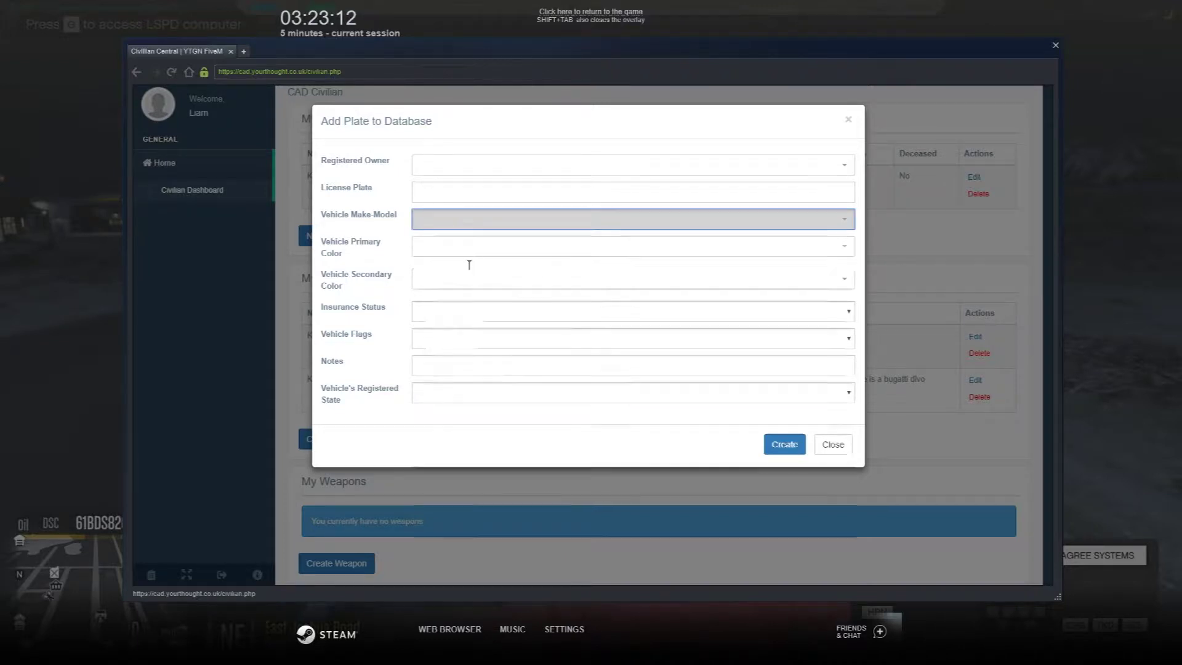
click(367, 333)
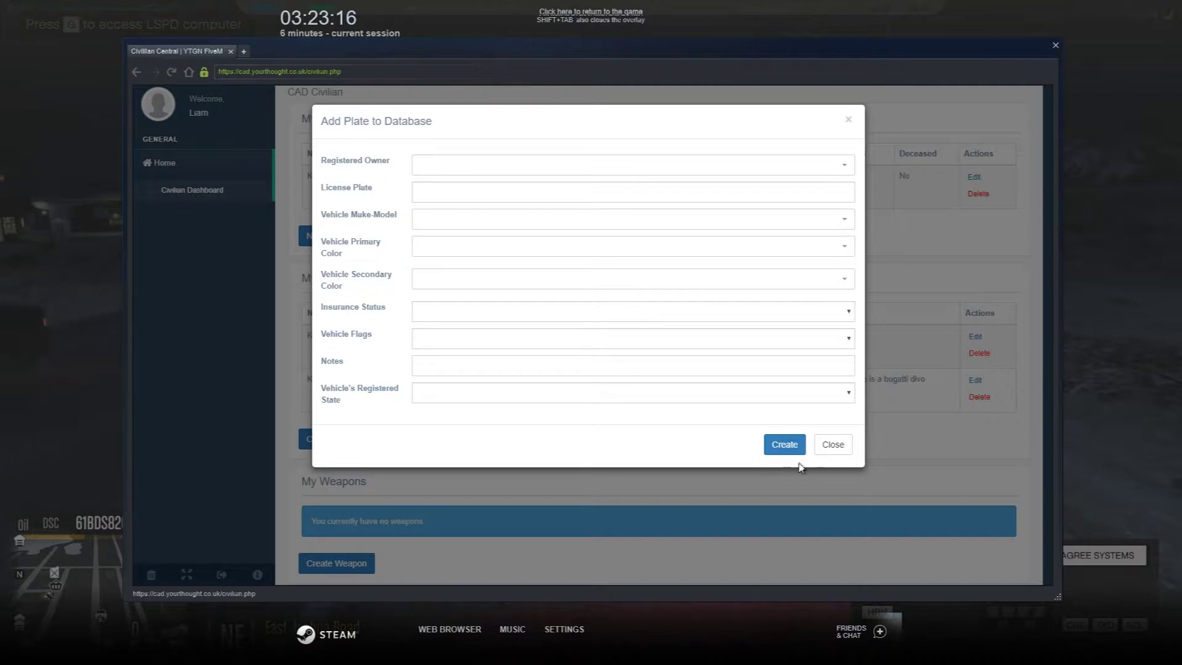
click(434, 220)
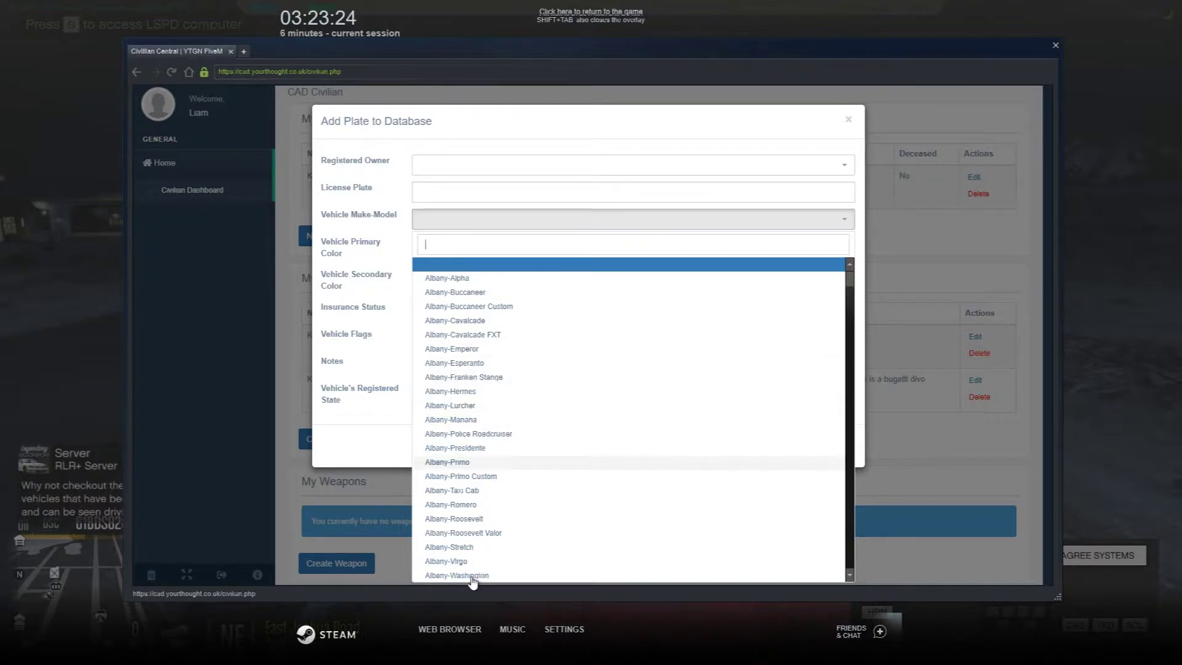
click(383, 438)
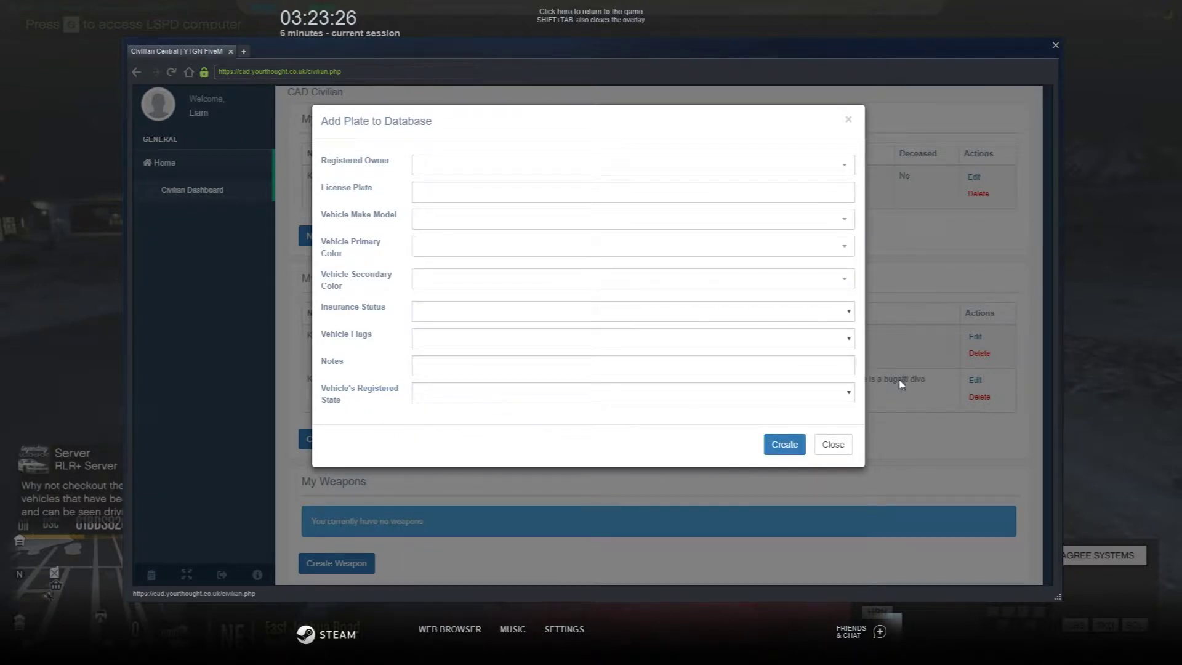
click(834, 443)
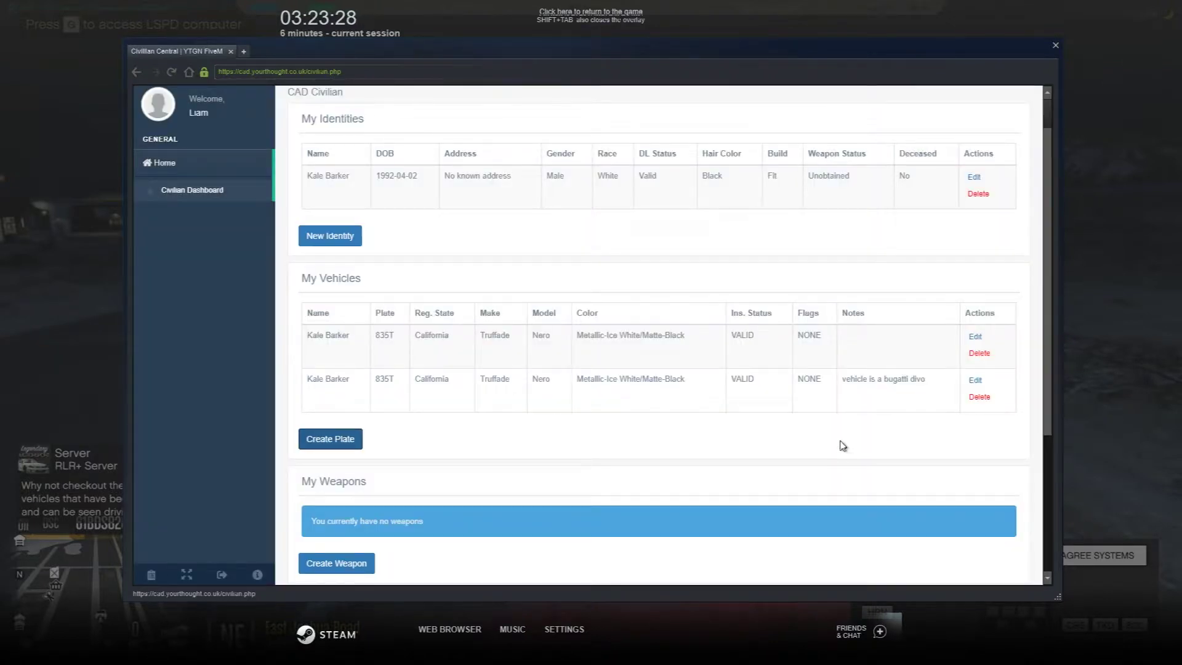
drag(842, 379, 929, 383)
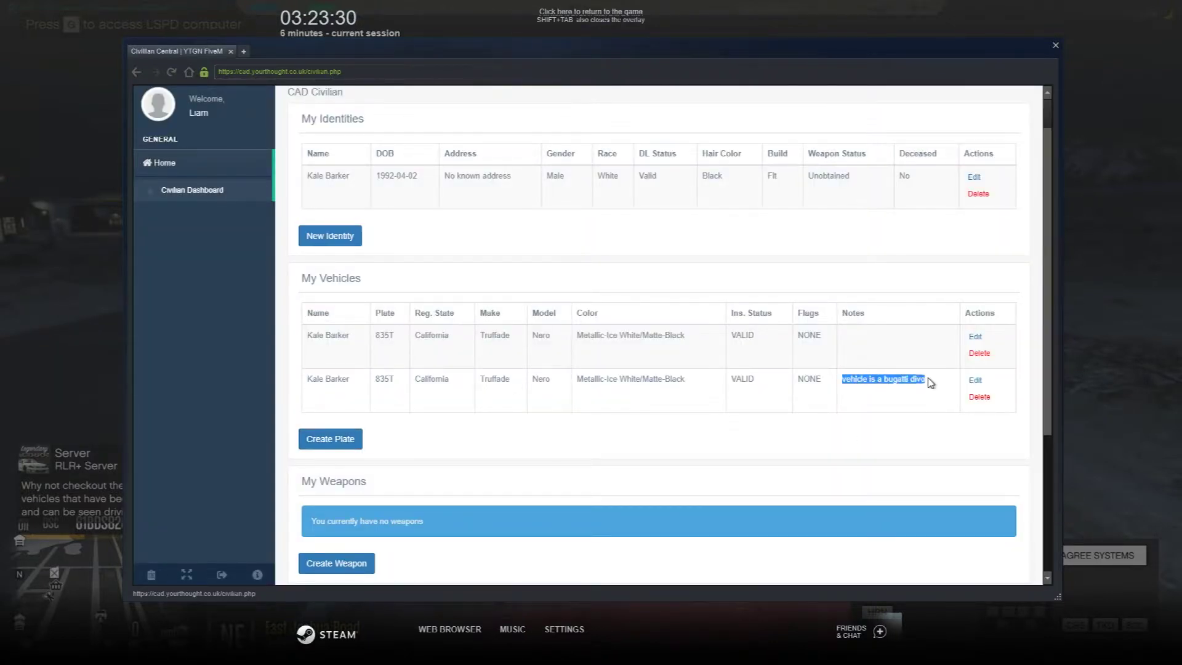
click(809, 415)
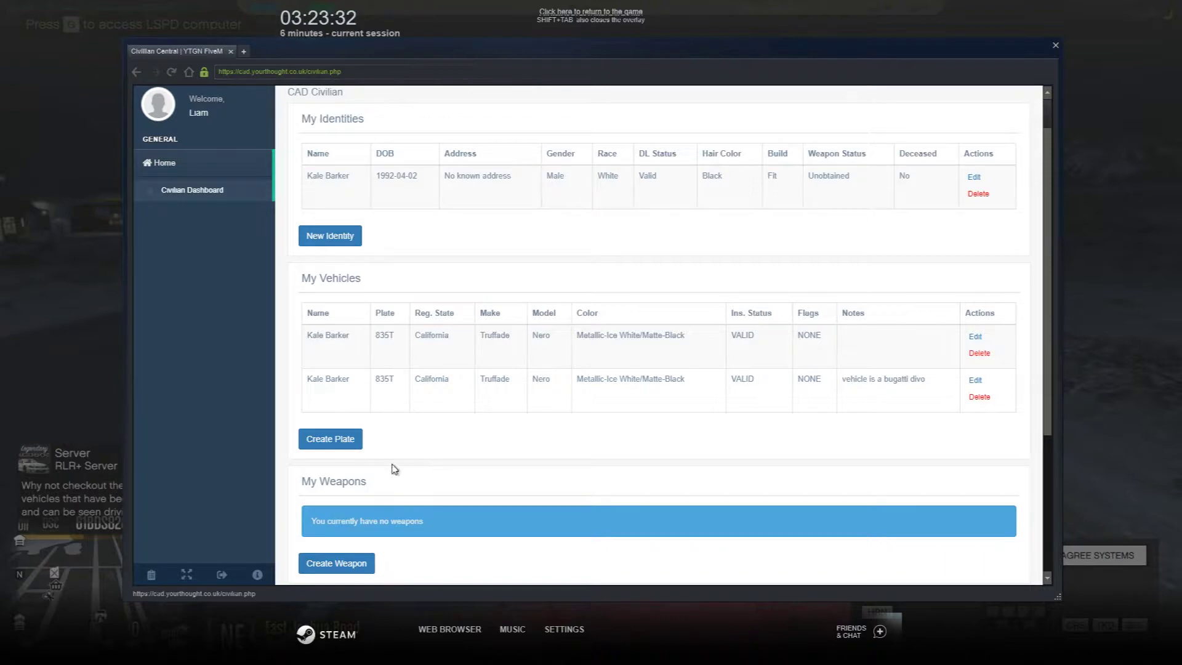
Inspect the registered owner and weapon type options in the new weapon form and close it without creating anything.
scroll(395, 469, down, 1)
click(391, 516)
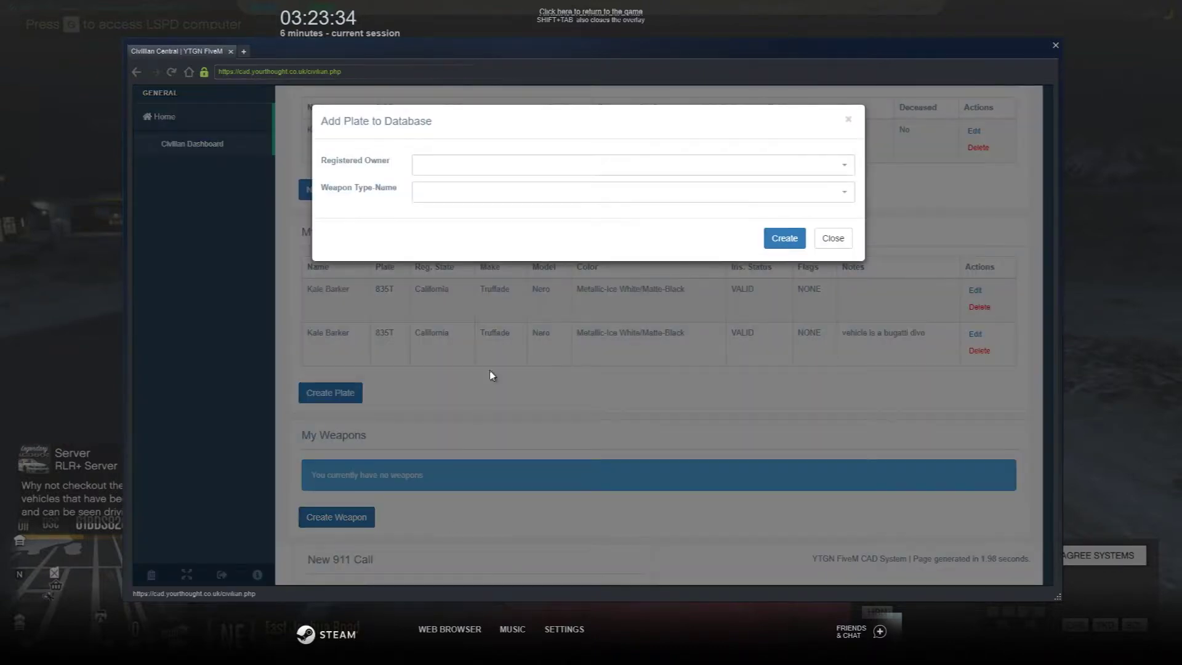
click(445, 165)
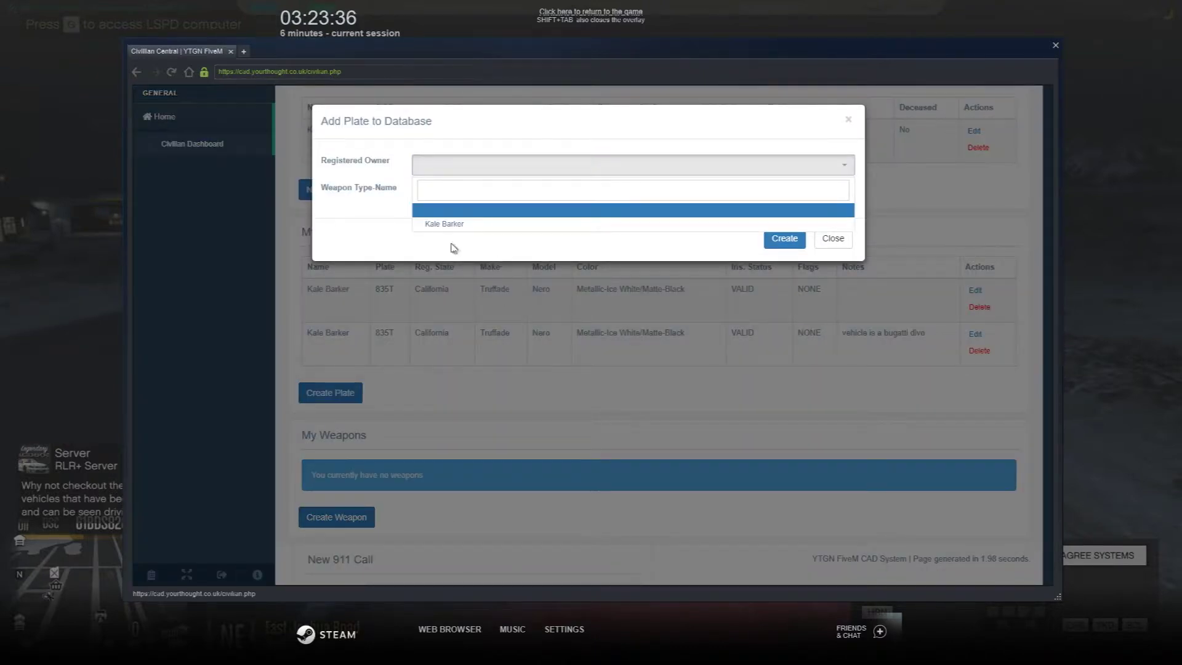
click(399, 235)
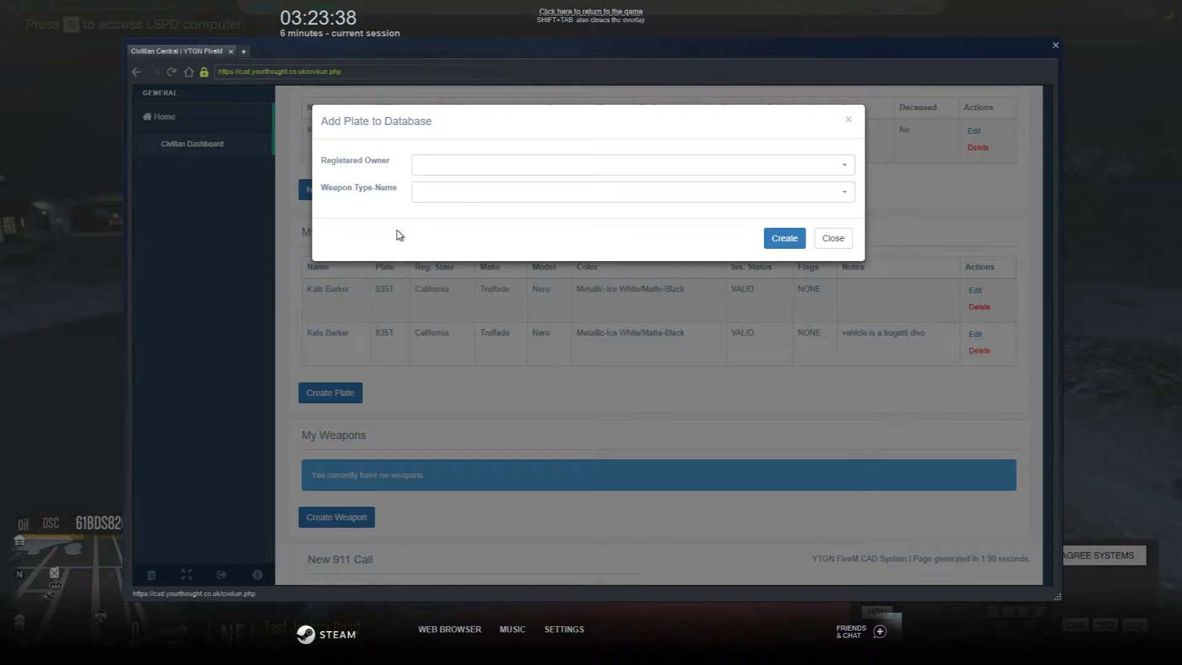
click(436, 200)
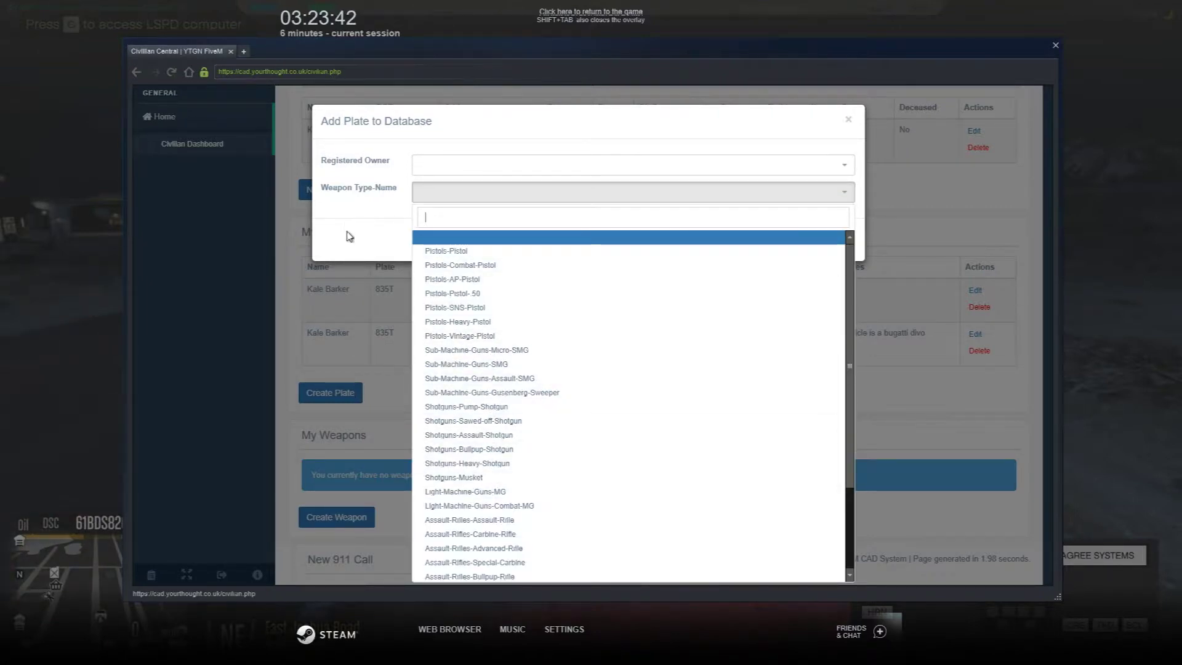
click(368, 242)
click(832, 239)
Examine the caller name, location and description fields of the New 911 Call form.
scroll(438, 453, down, 3)
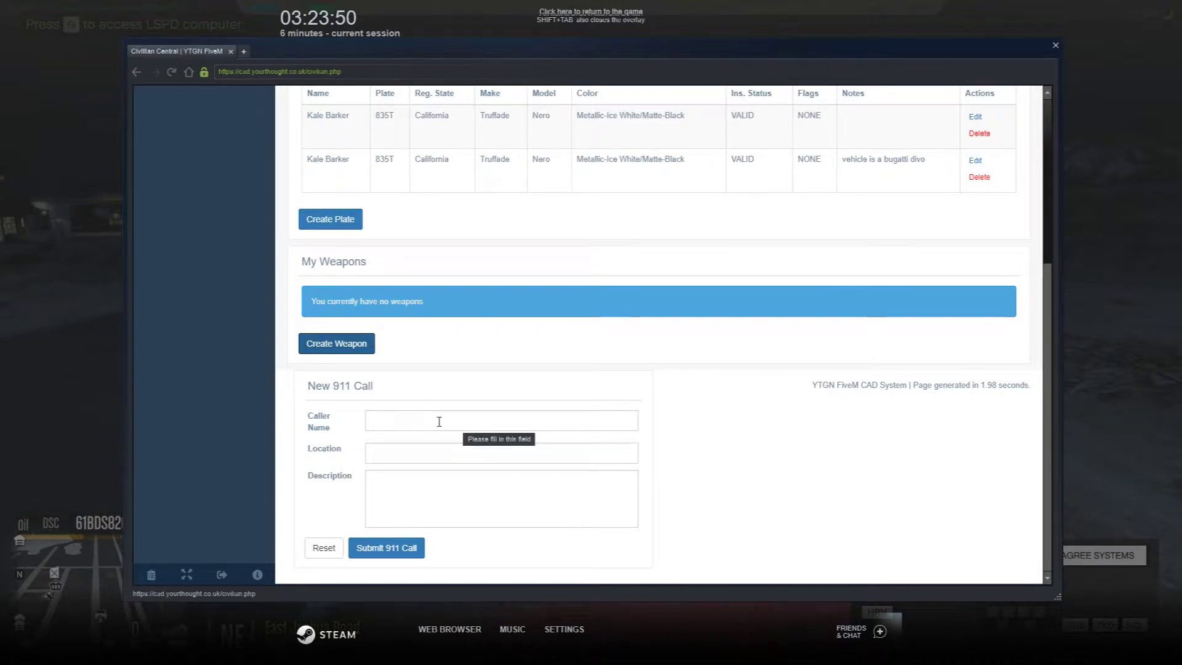
click(398, 473)
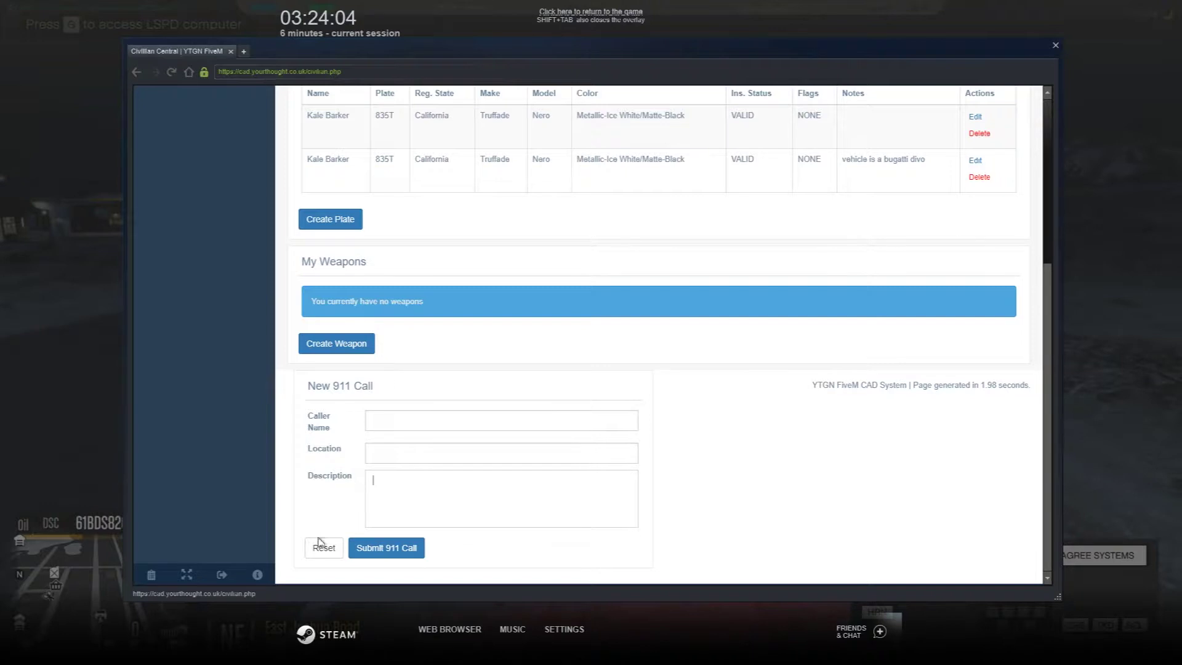
scroll(352, 517, up, 2)
scroll(369, 505, up, 2)
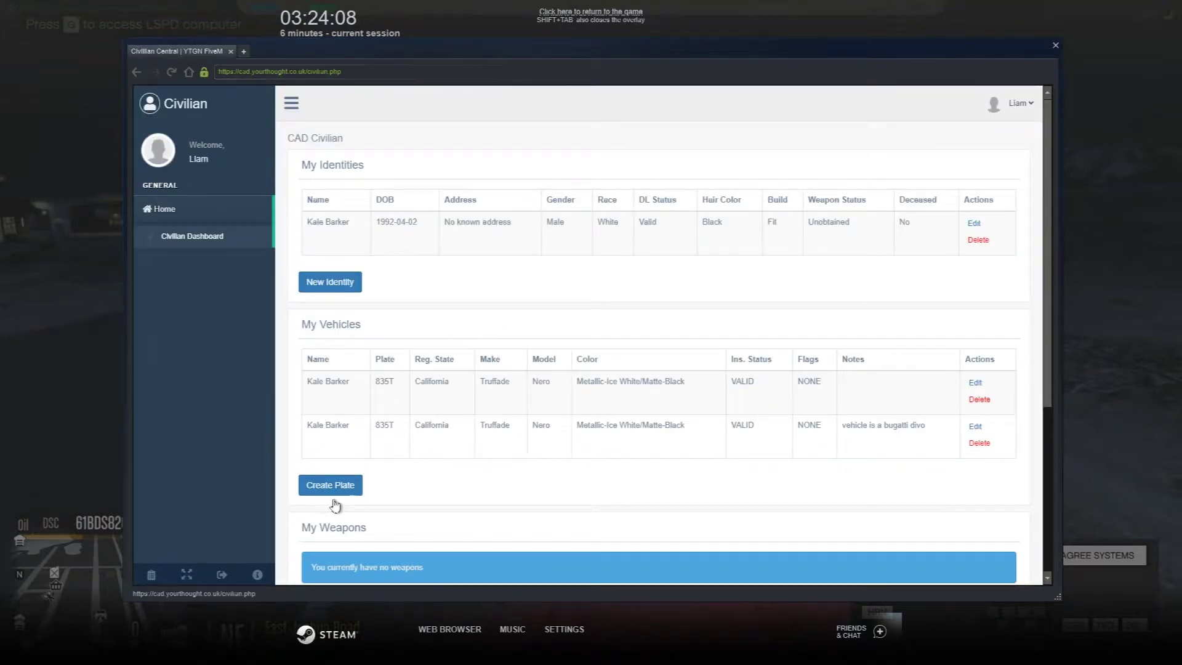
Return to the CAD dashboard, open the Sheriff's Office terminal and change the unit status to 10-8/Available.
click(151, 574)
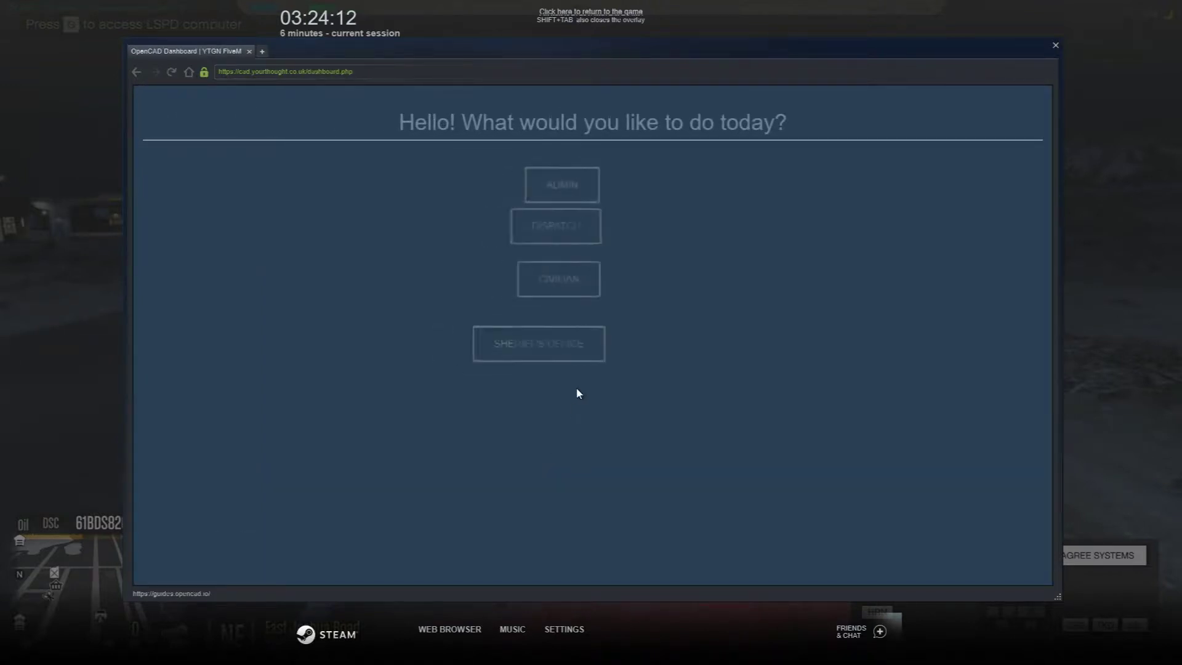
click(583, 354)
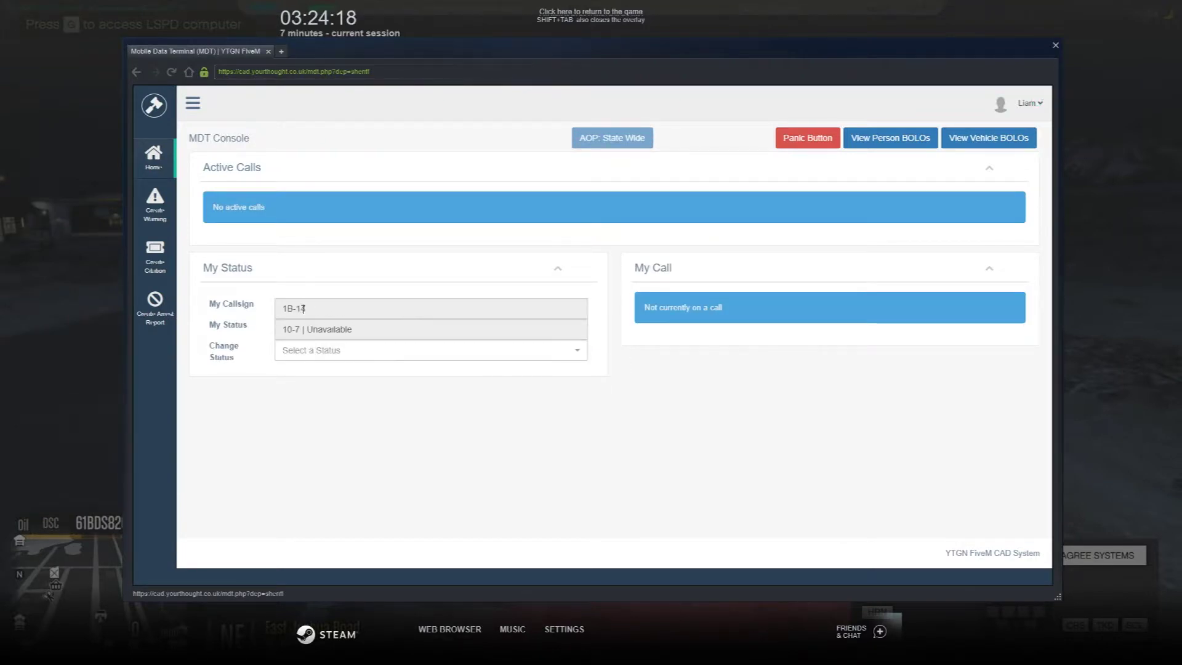
click(311, 351)
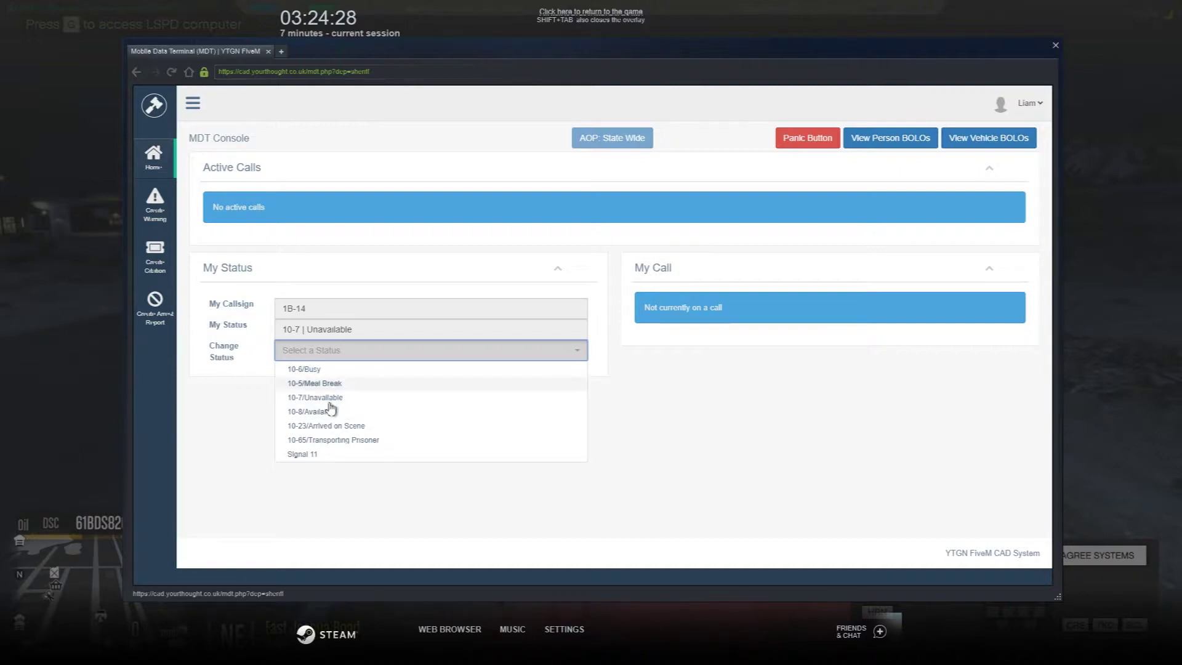
click(325, 413)
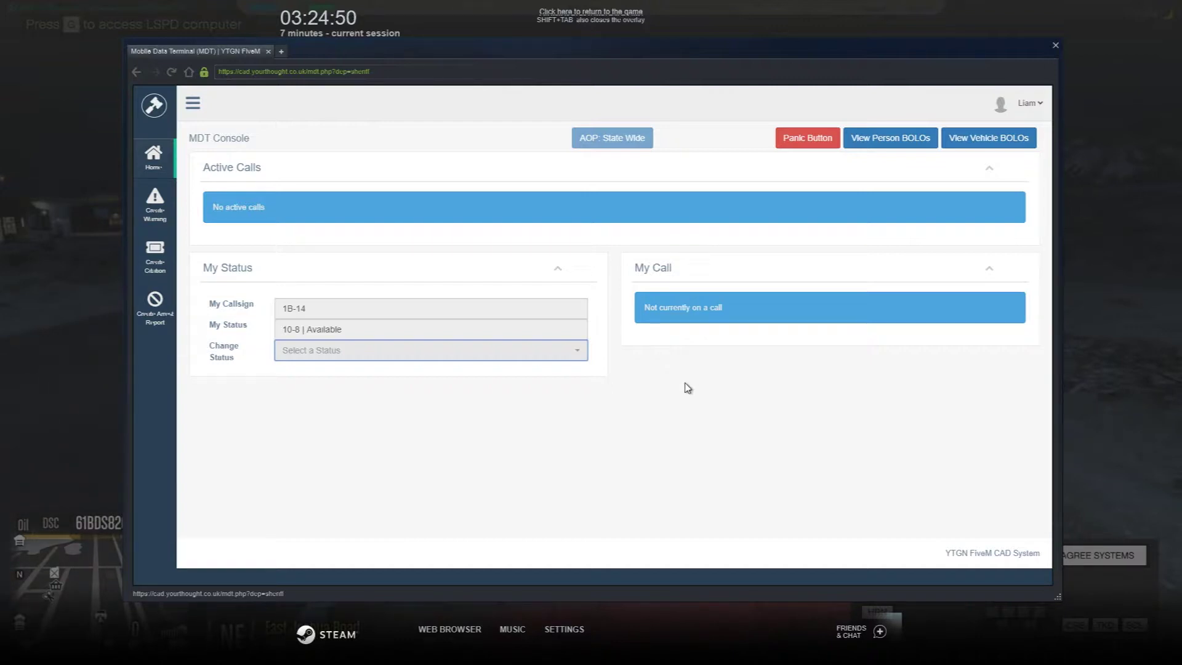
click(678, 321)
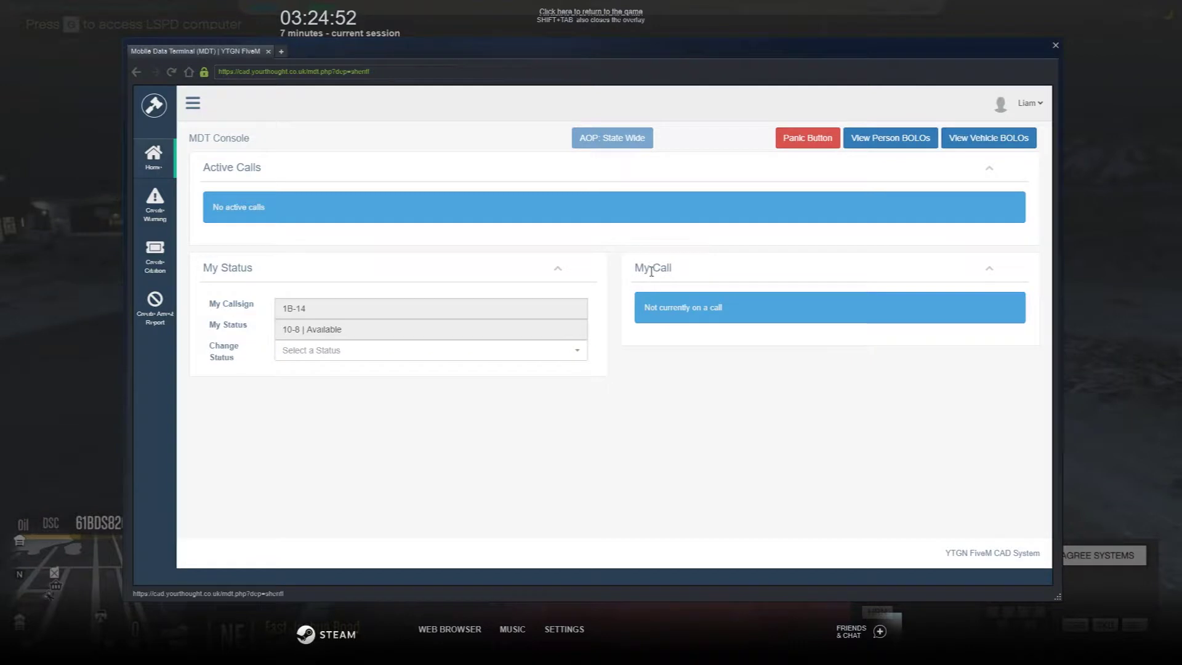
Highlight the My Call section, activate the panic button and switch it off again.
drag(636, 268, 739, 372)
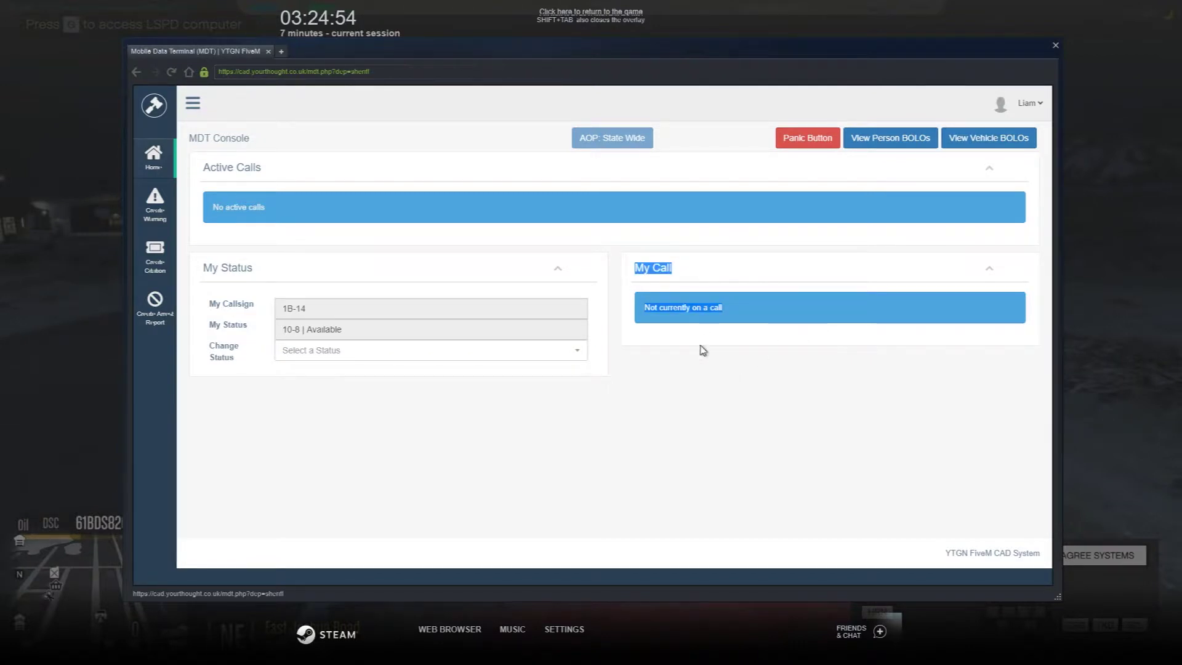
click(714, 400)
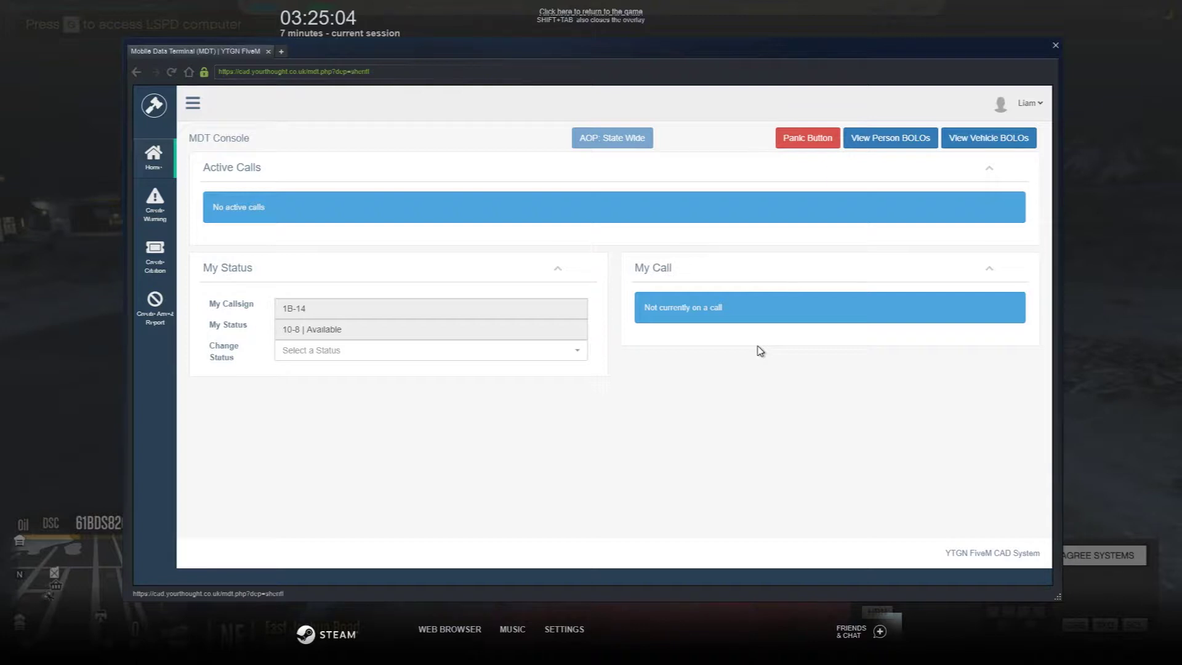
click(821, 139)
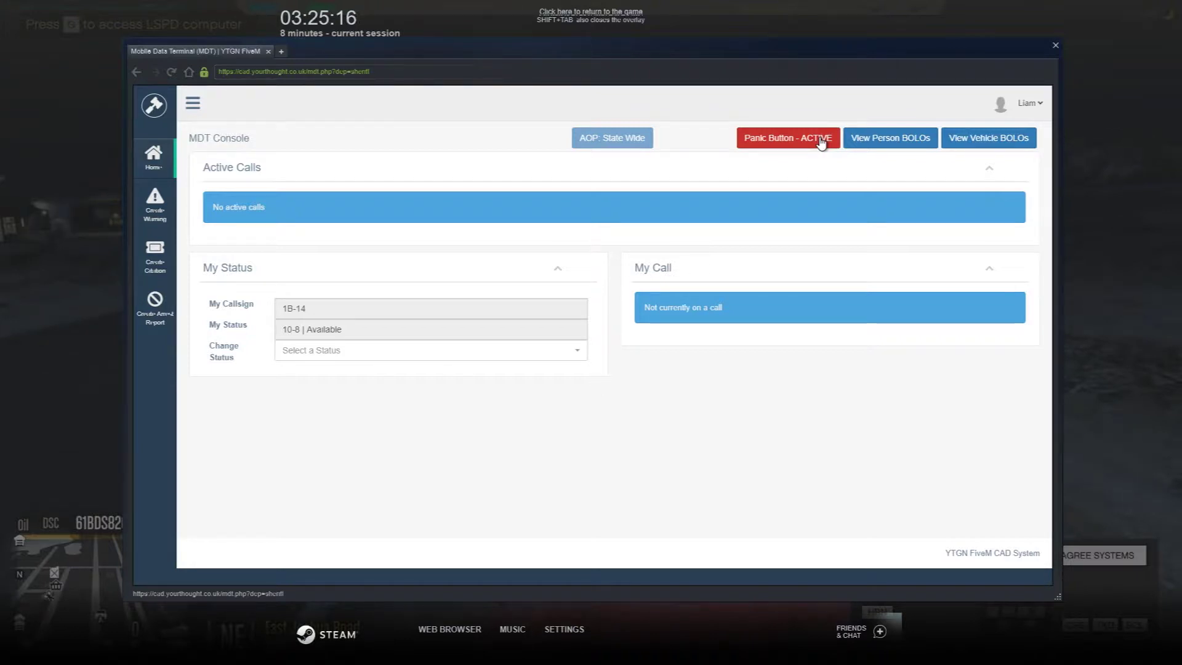
click(777, 143)
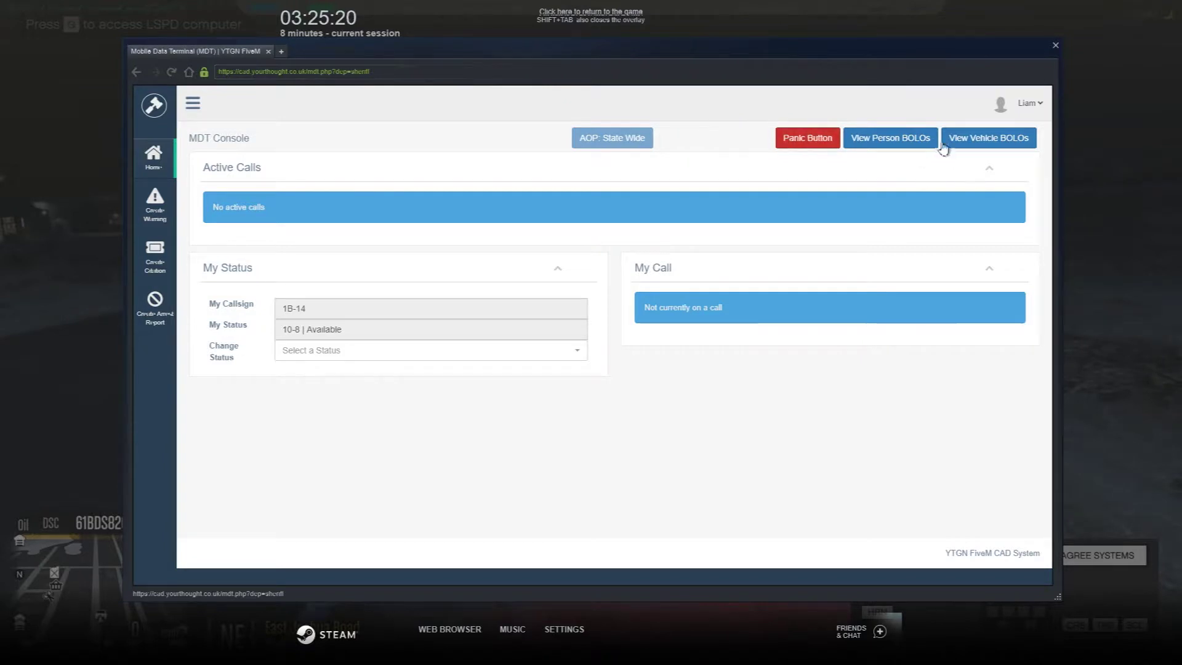
View the currently active person BOLOs from the MDT console and close the list.
click(898, 143)
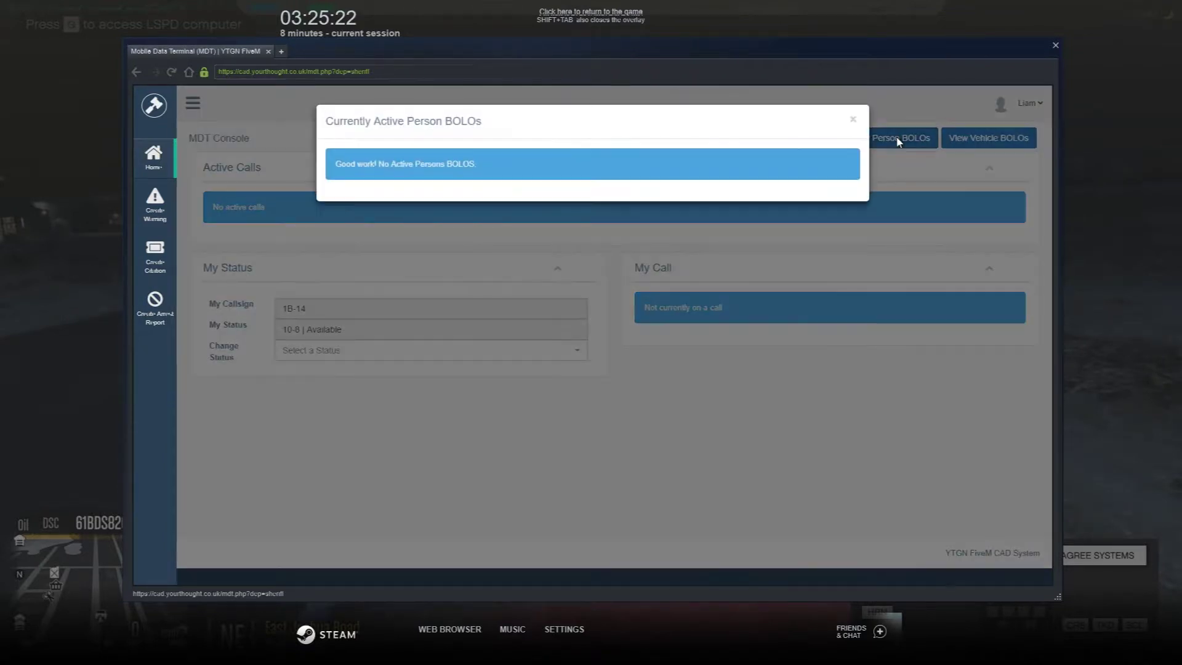
click(853, 120)
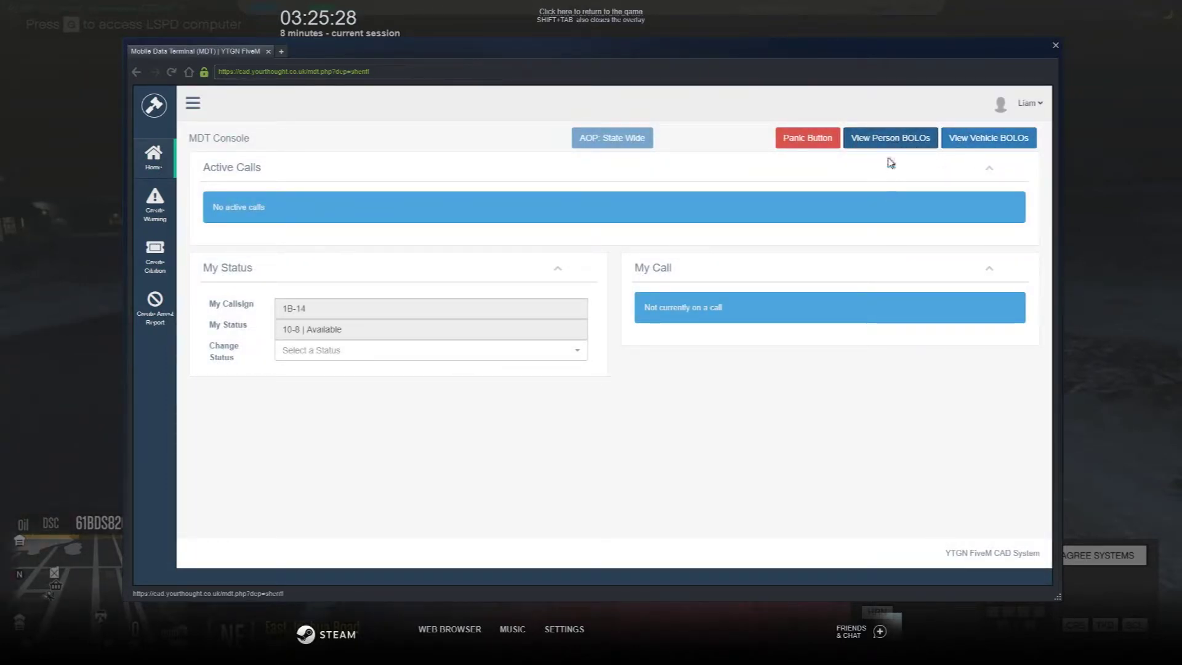
click(903, 144)
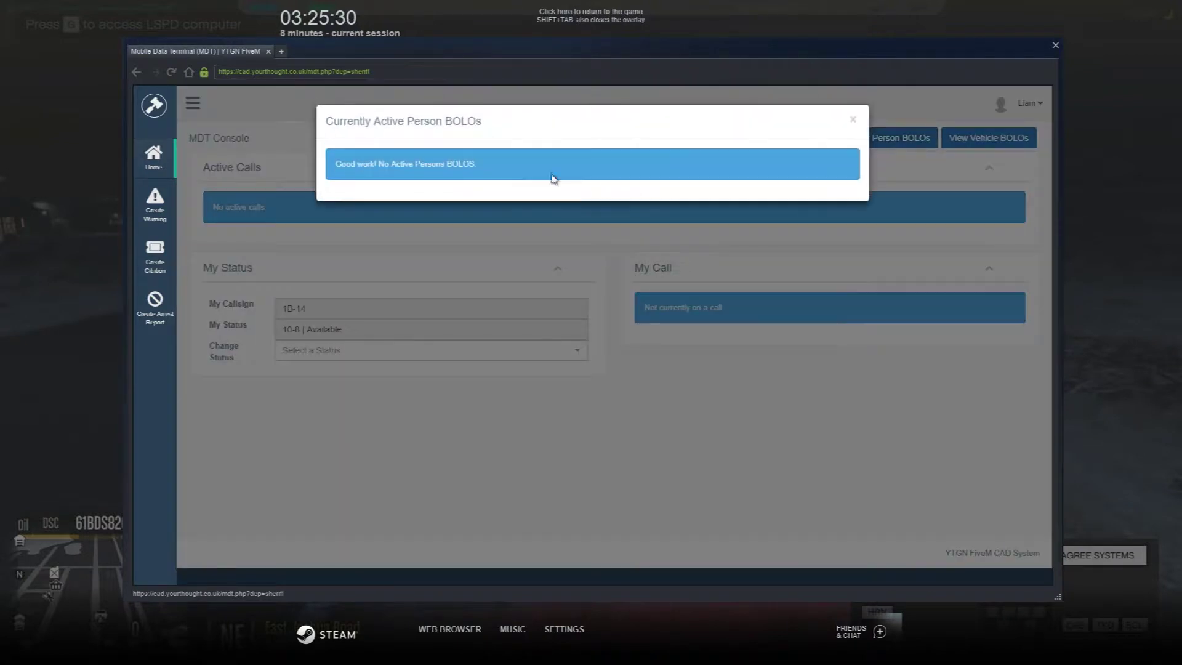
click(855, 121)
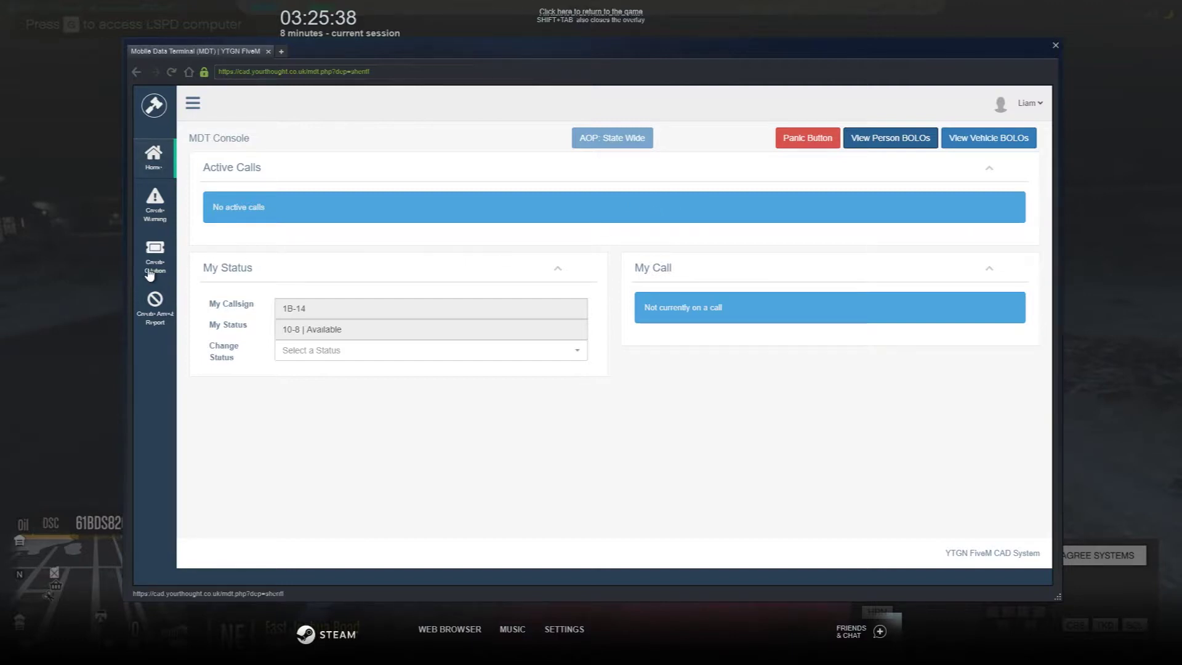
Check the civilian options in the Warning Creator, enter "Speeding 12mph over the limit" as Warning Name 1, and close without creating it.
click(158, 209)
click(524, 161)
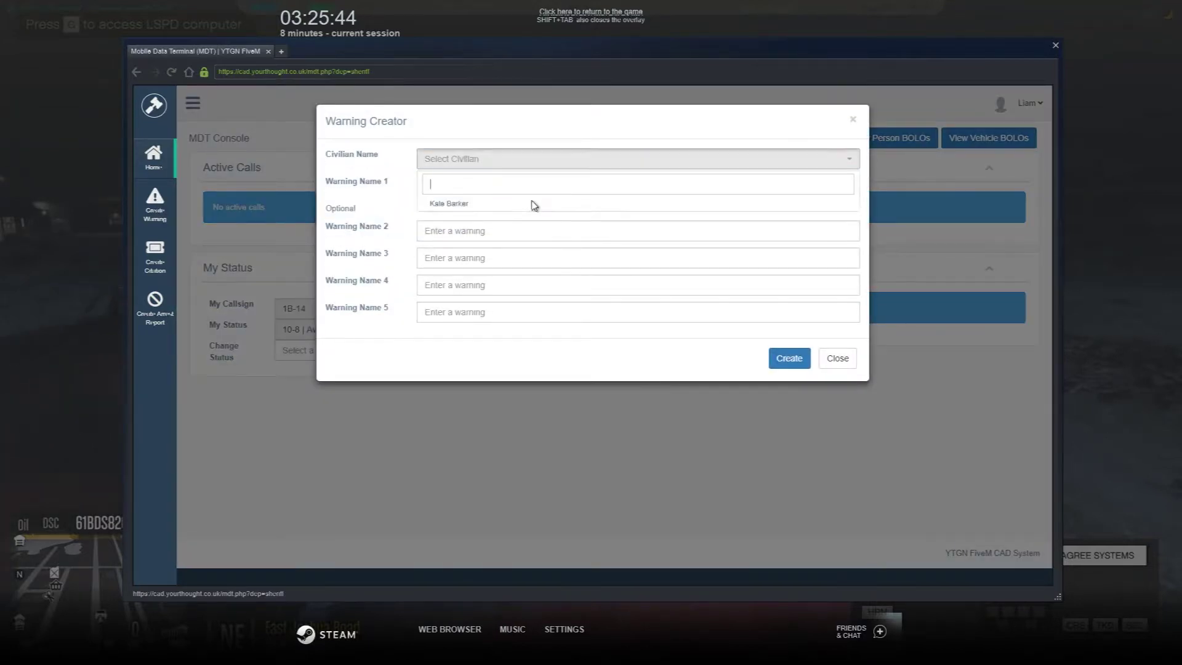
click(438, 162)
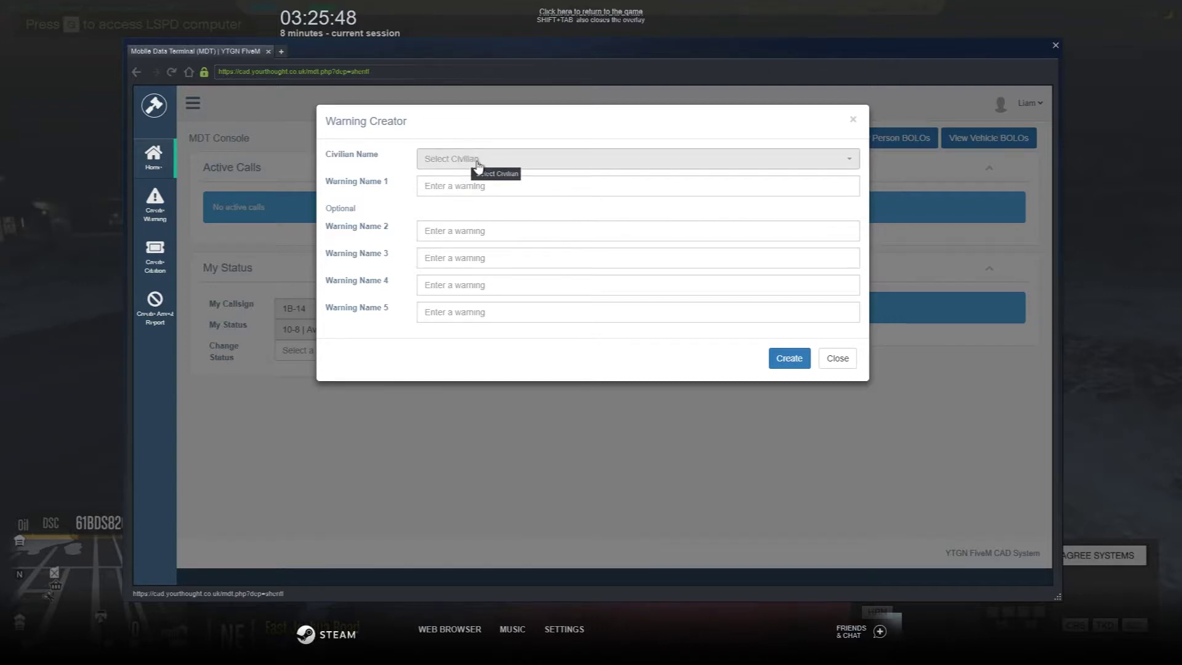
click(441, 186)
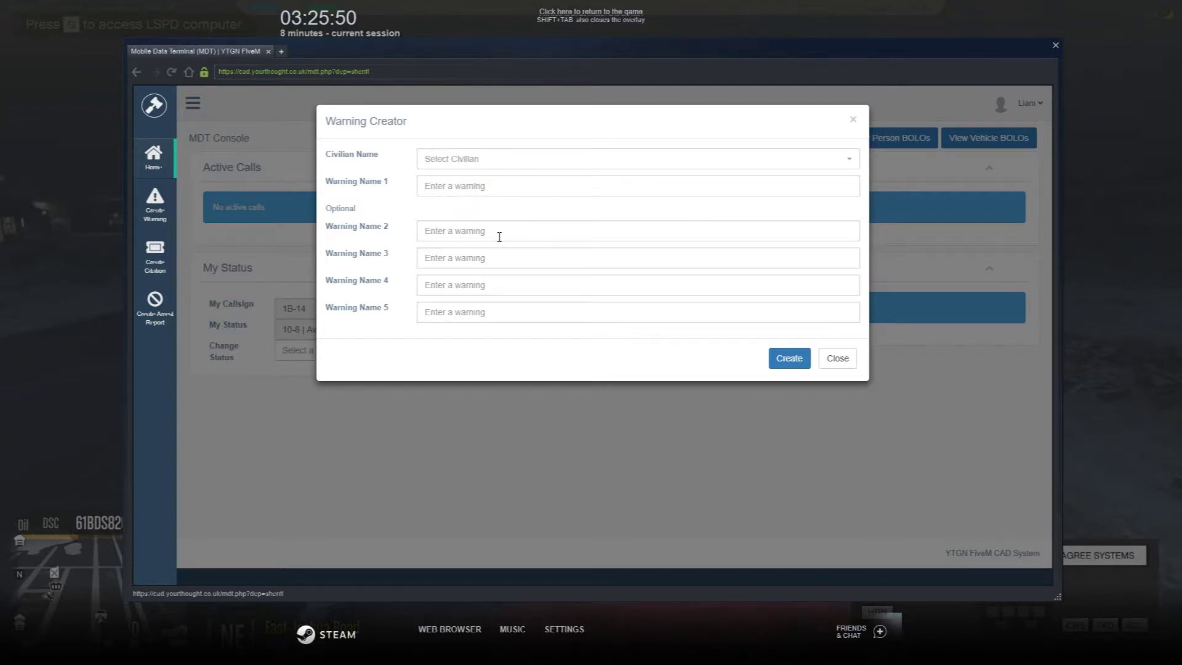
text(Speeding 12mph over the lim)
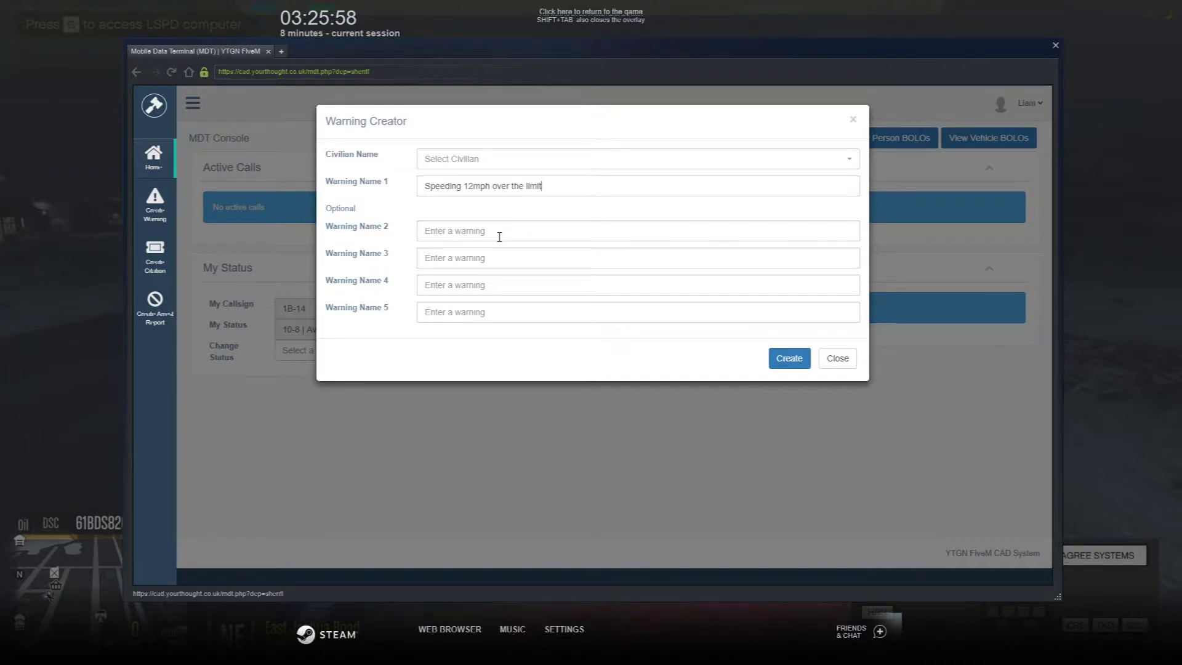
text(it)
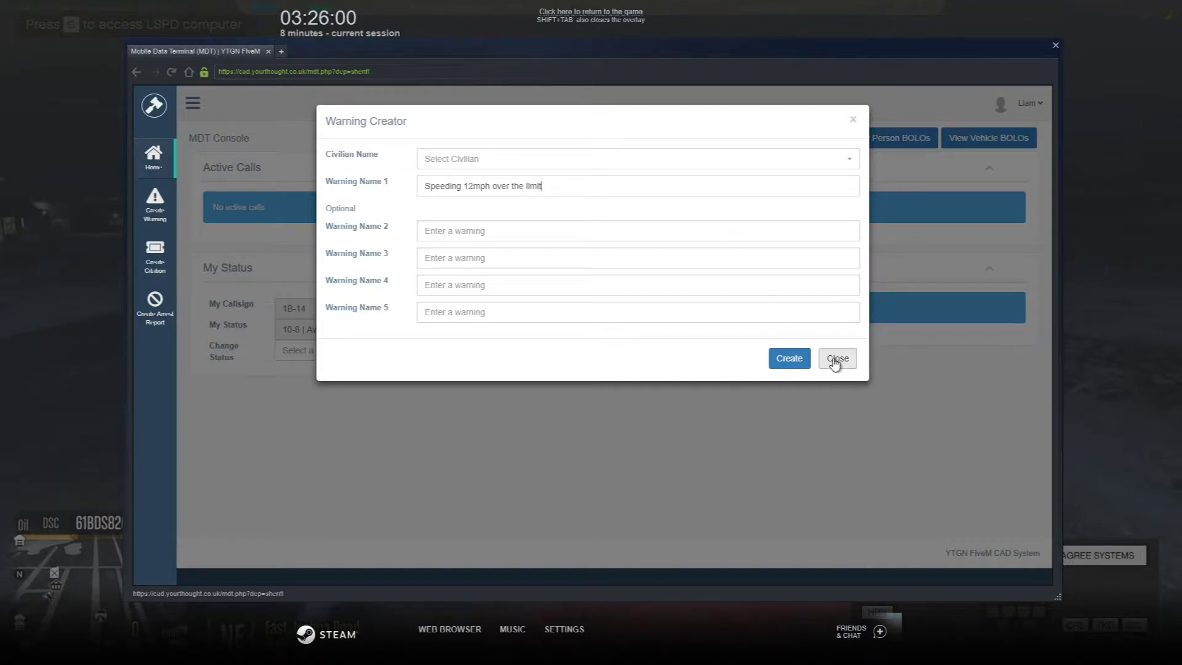
click(834, 362)
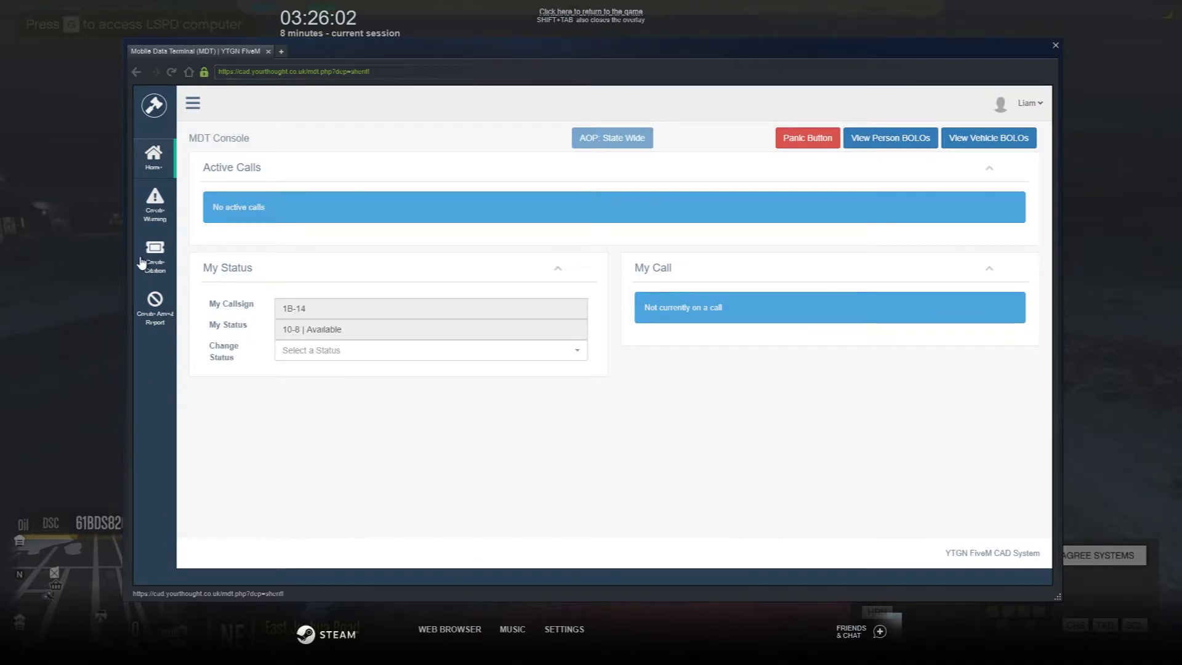
Draft a citation for "reckless driving" with a fine of 600, and close the form without creating it.
click(150, 250)
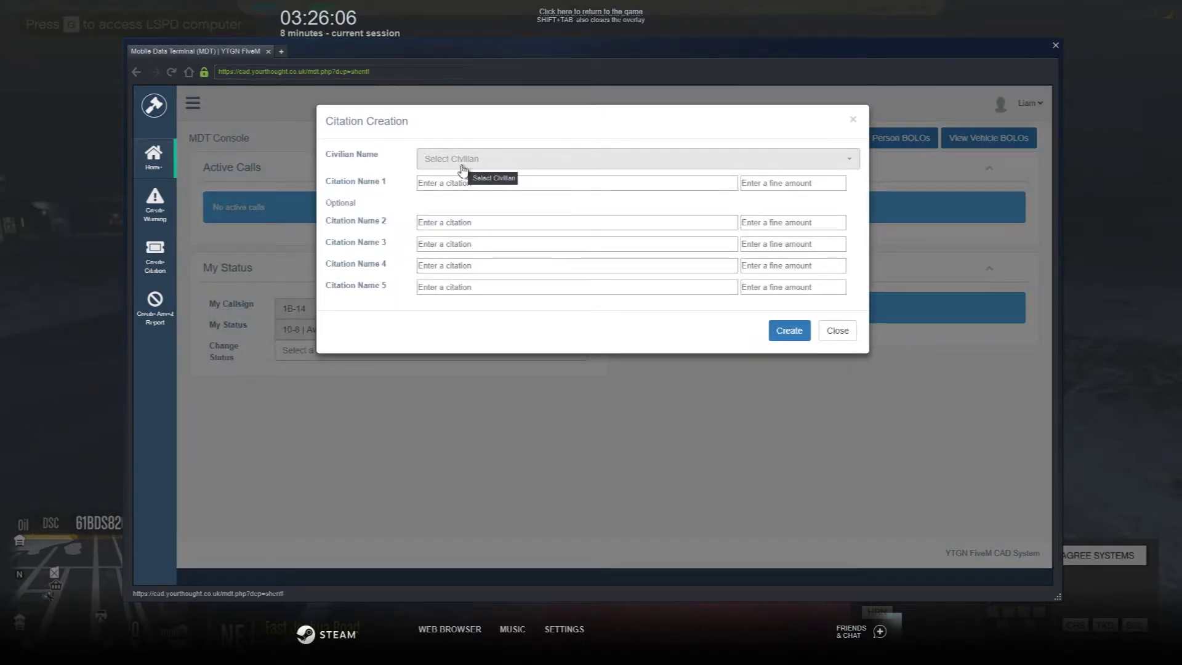
click(458, 185)
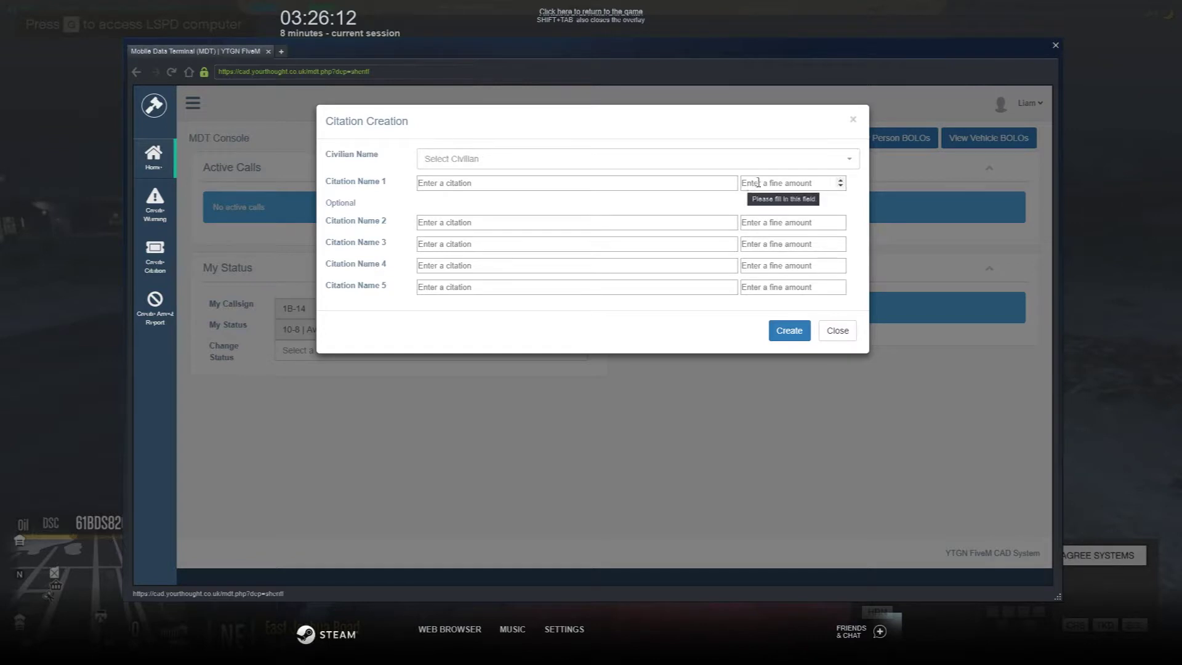
text(reckless driving)
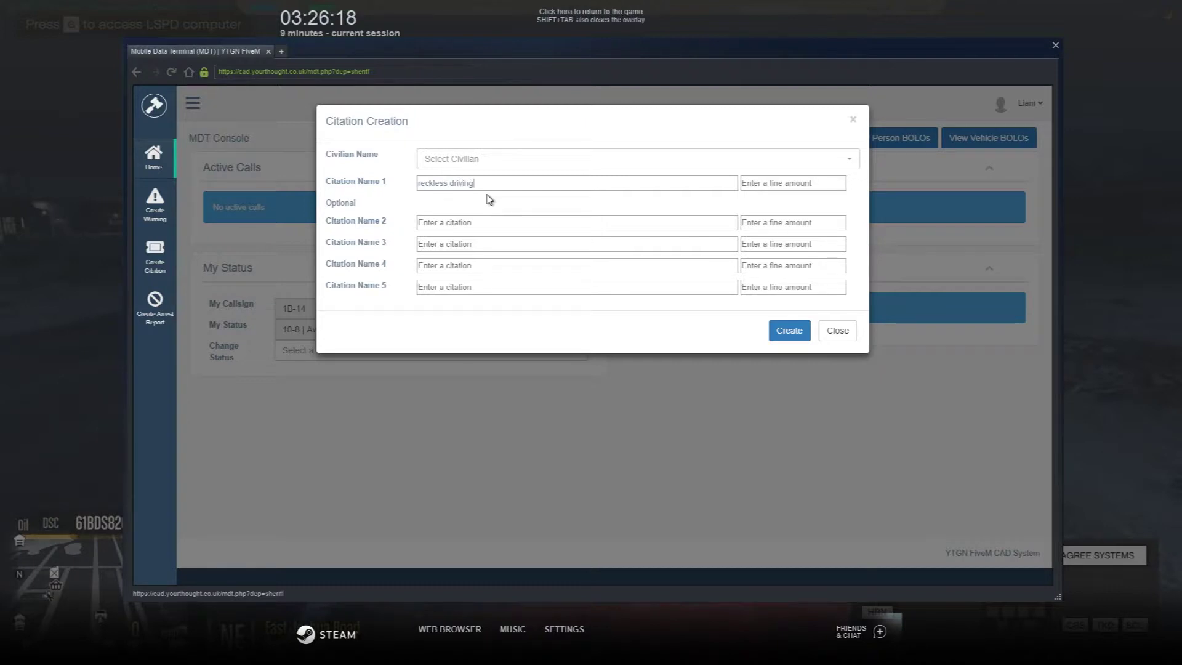
click(782, 182)
text(600)
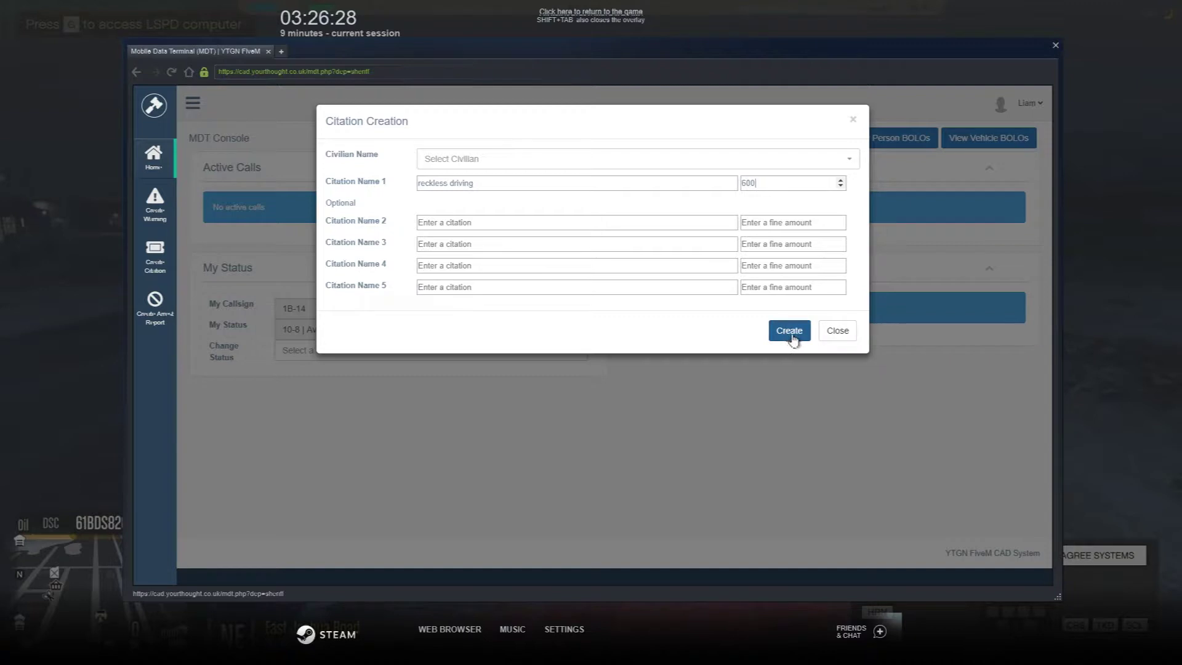
click(830, 333)
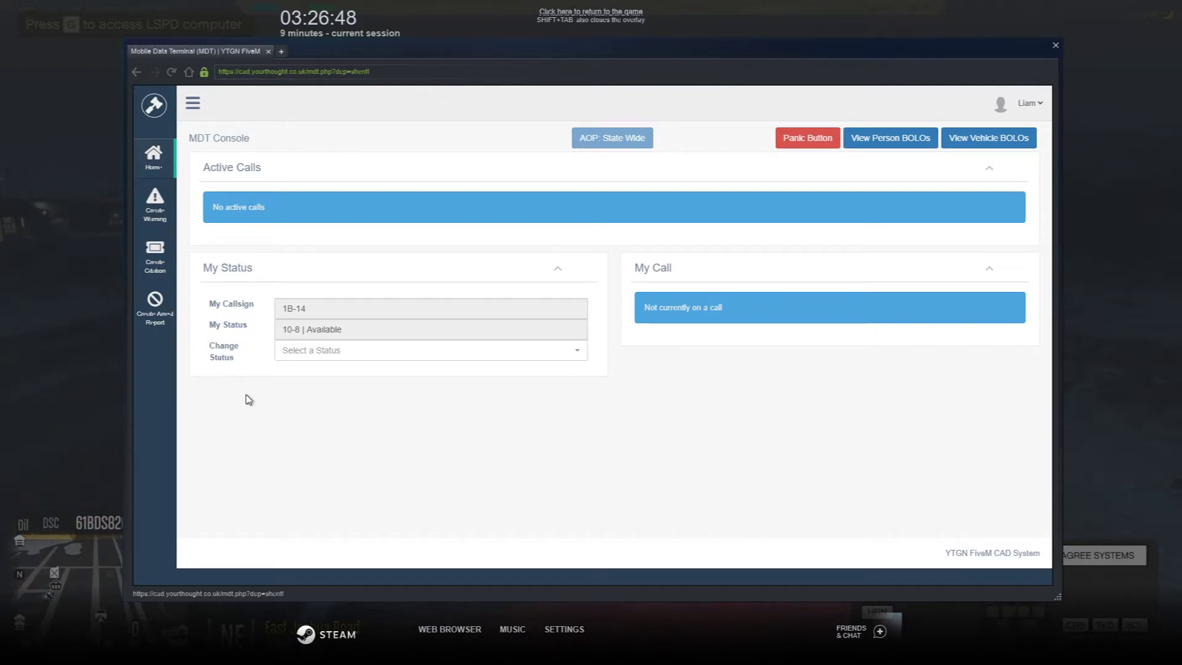
Examine the arrest reason and fine amount fields of the Arrest Report form and close it without creating anything.
click(157, 308)
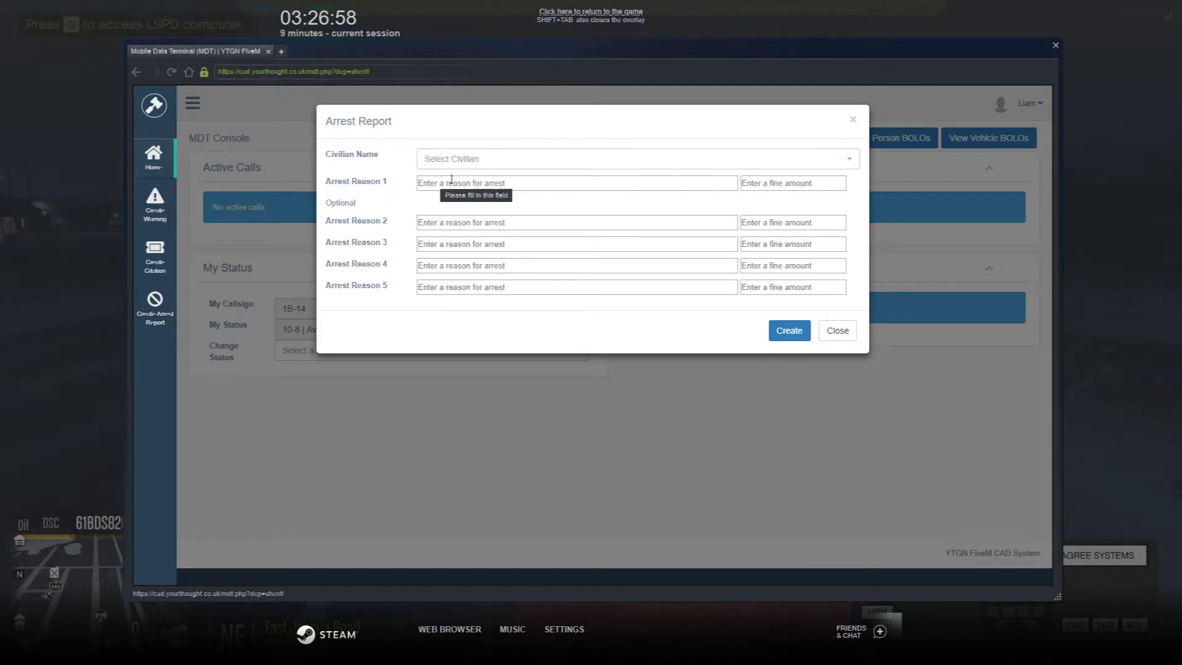
click(459, 184)
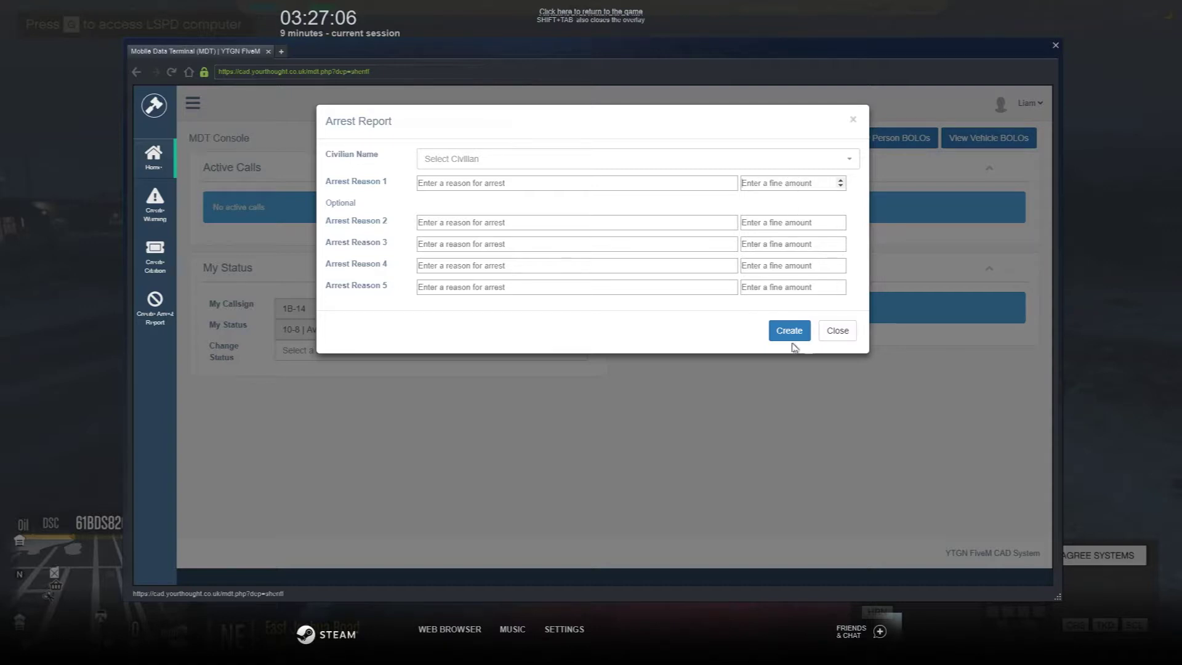
click(836, 335)
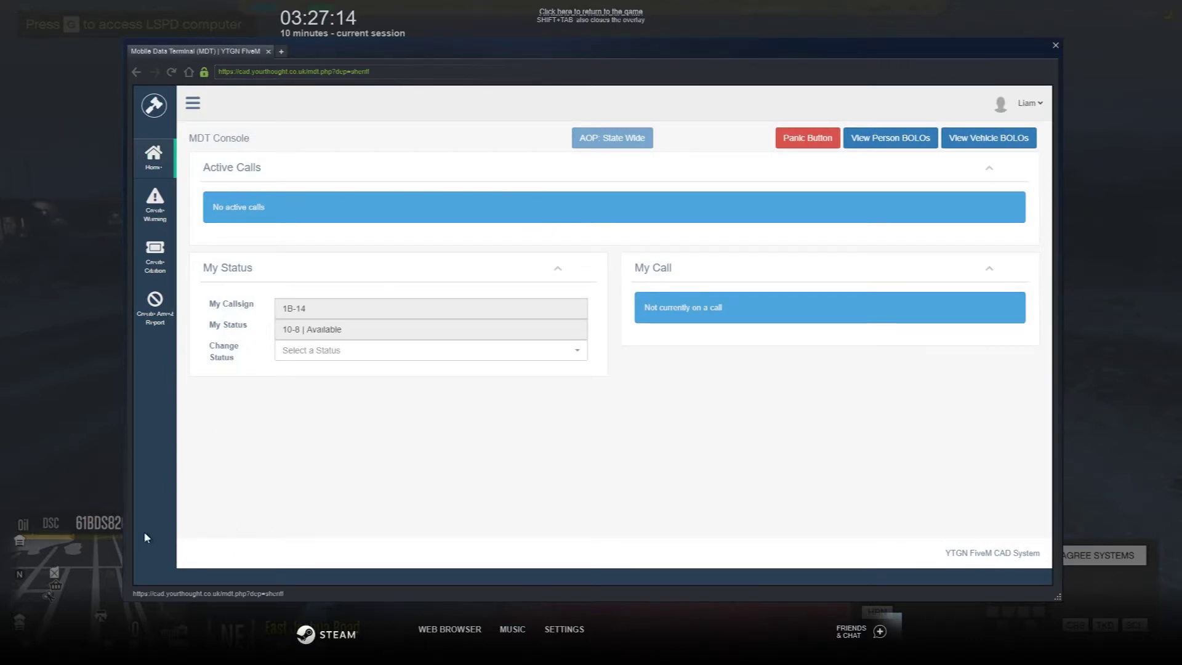
Return to the OpenCAD dashboard and open the dispatch CAD console.
click(192, 103)
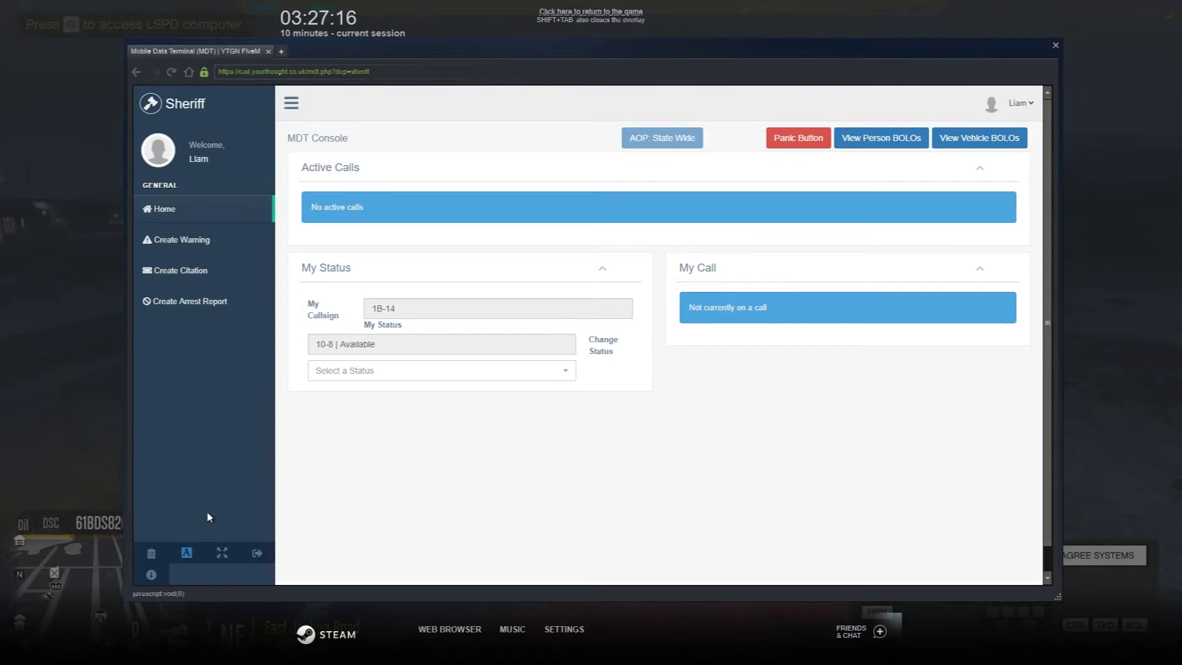
click(151, 553)
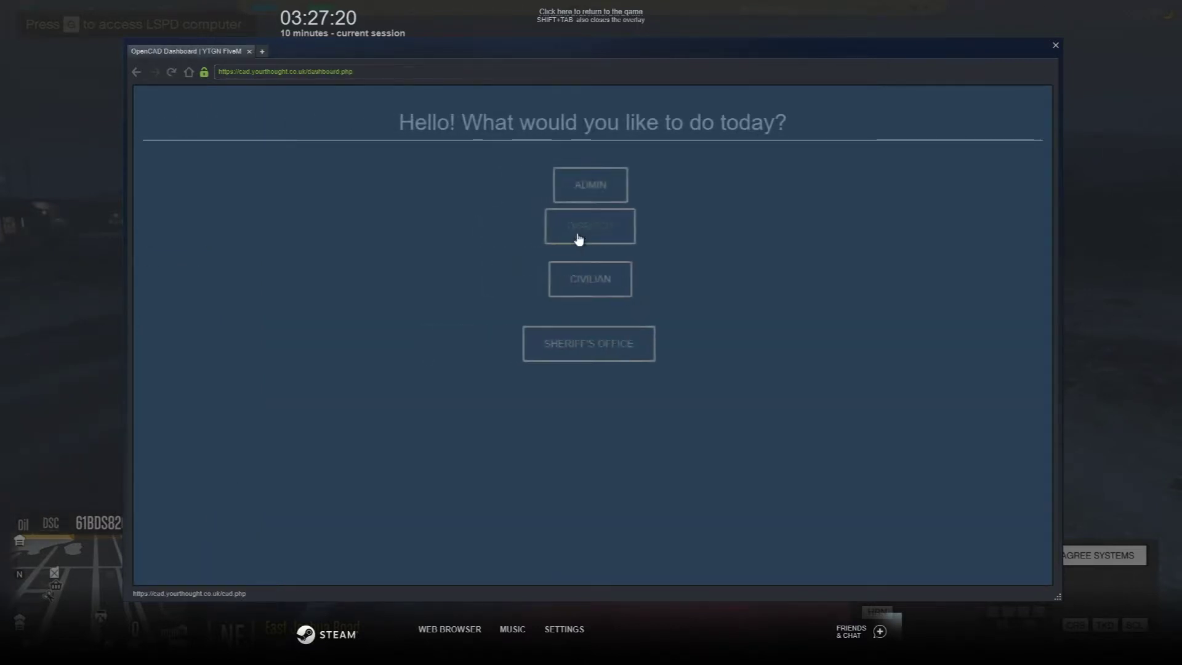
click(579, 237)
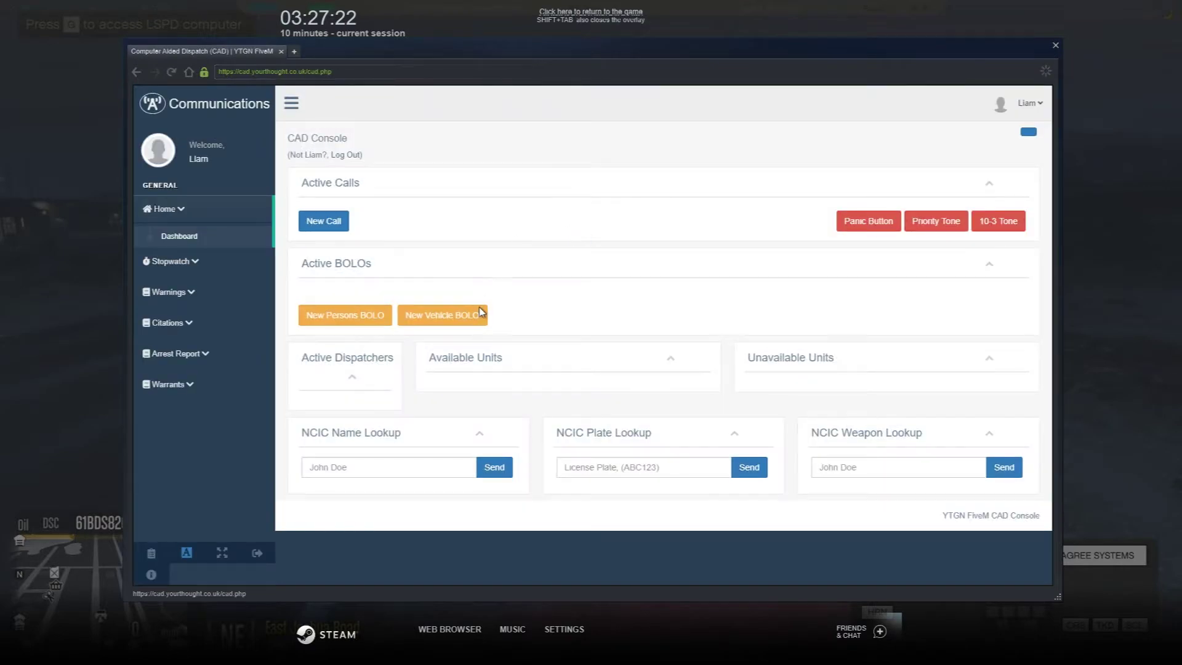
Examine the dispatch console's alert tones, active BOLOs and the status options for the available unit.
scroll(409, 377, down, 2)
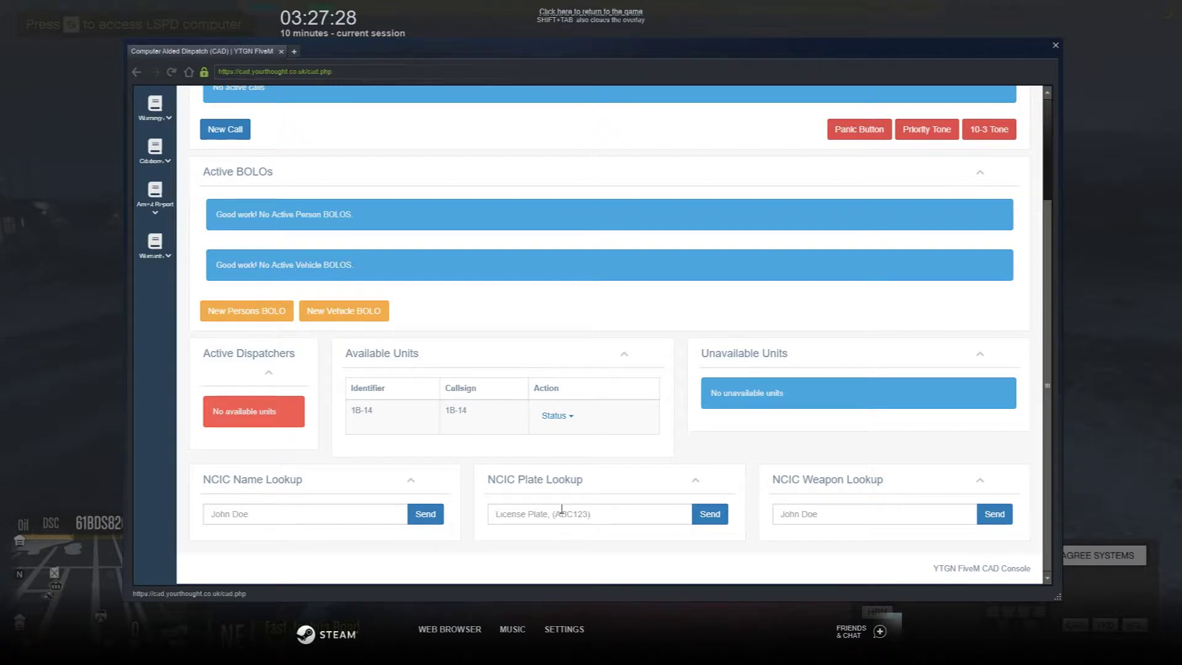
scroll(677, 498, up, 3)
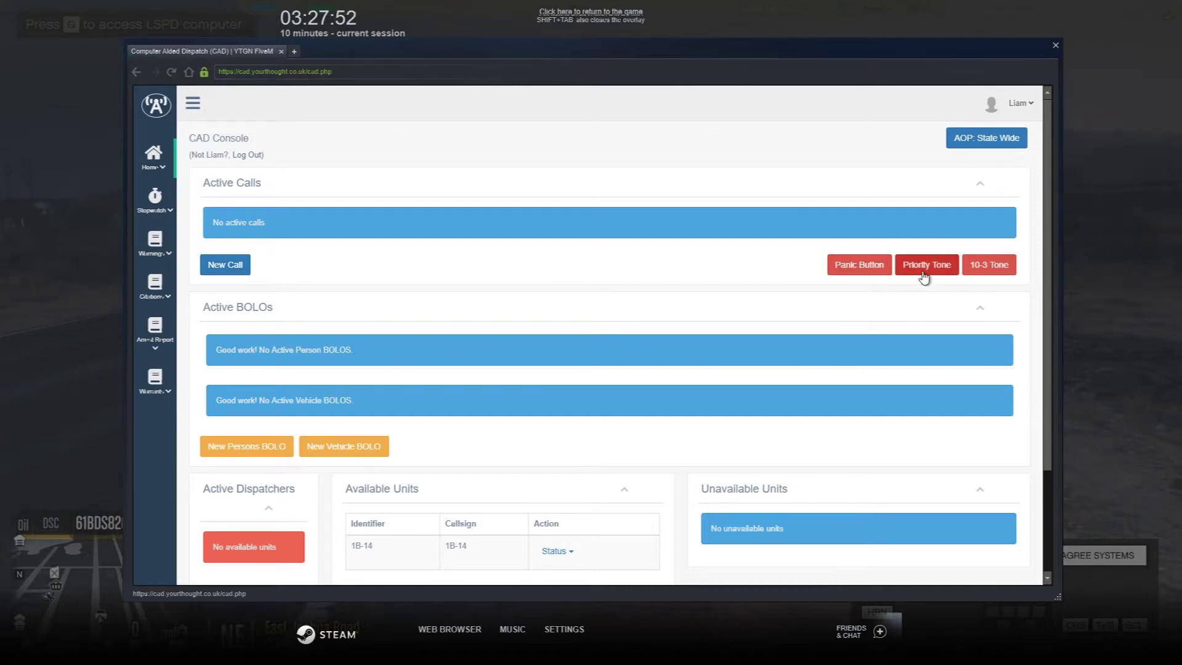
scroll(524, 308, down, 1)
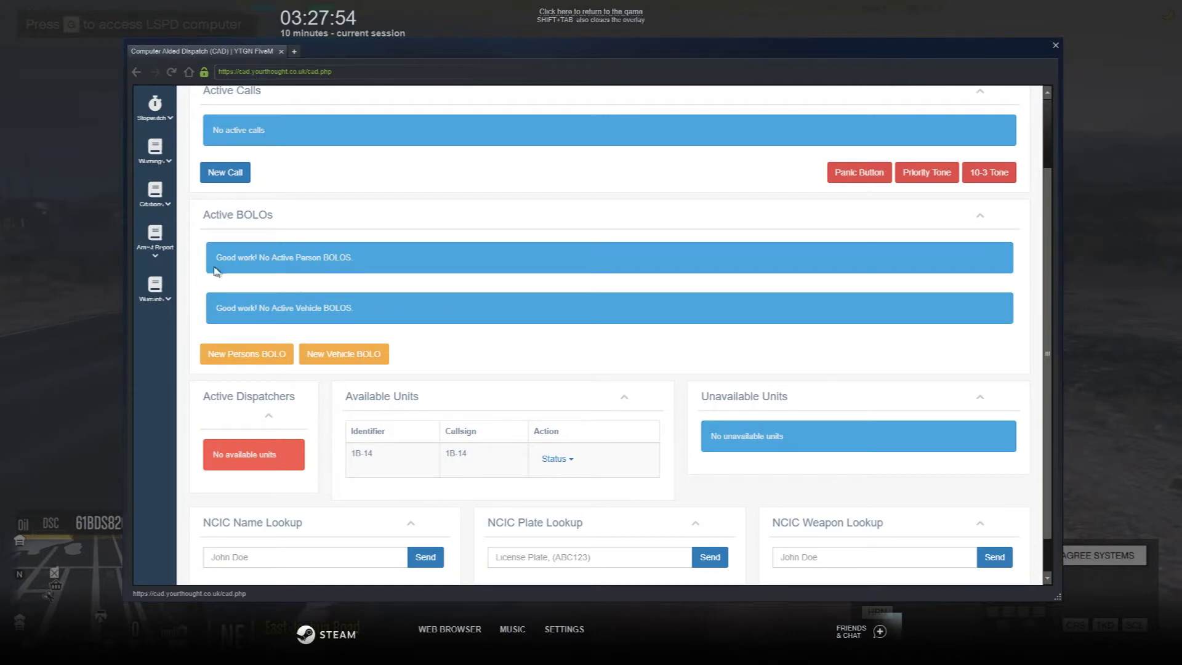
drag(272, 257, 319, 307)
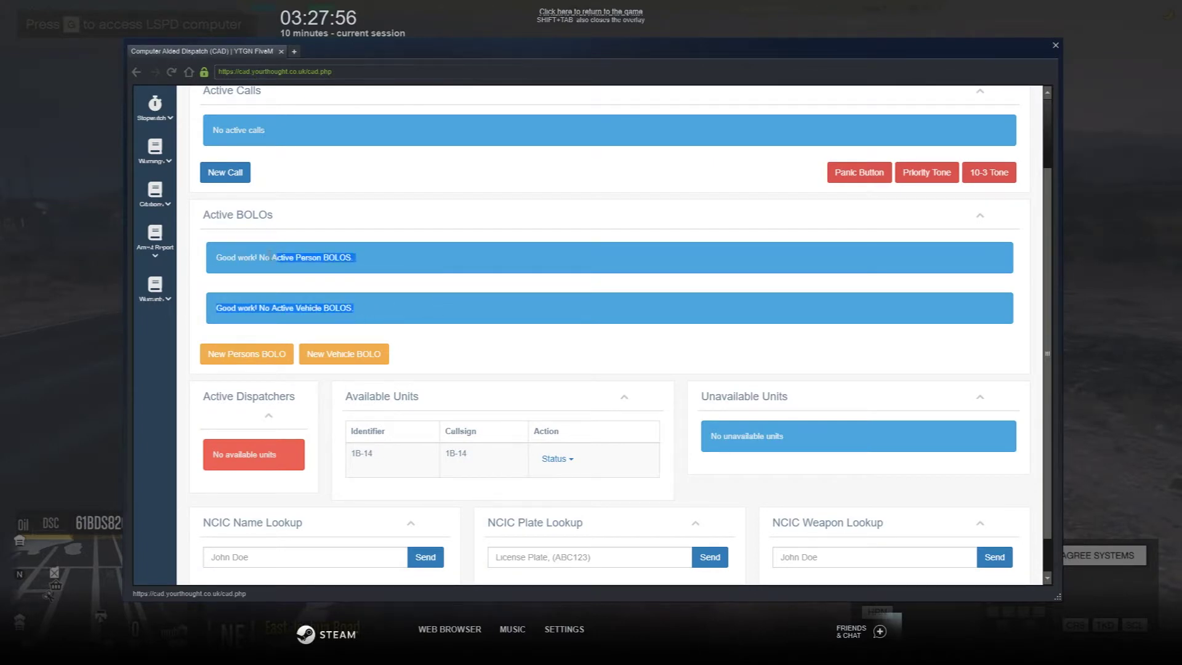
click(370, 238)
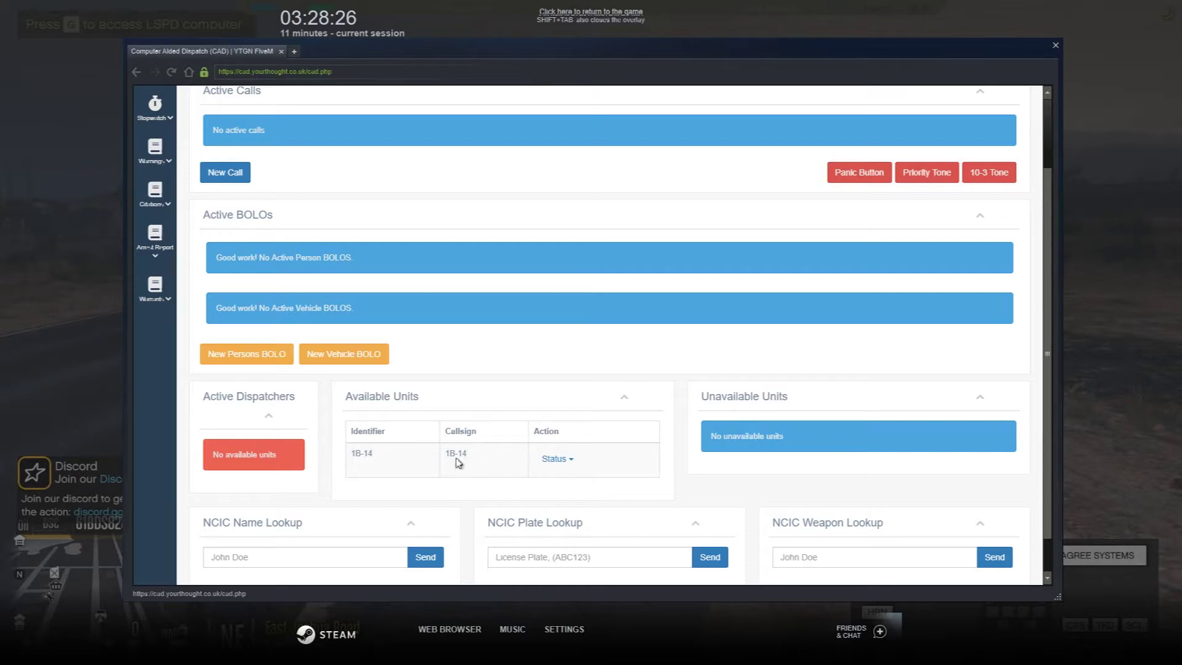
click(557, 458)
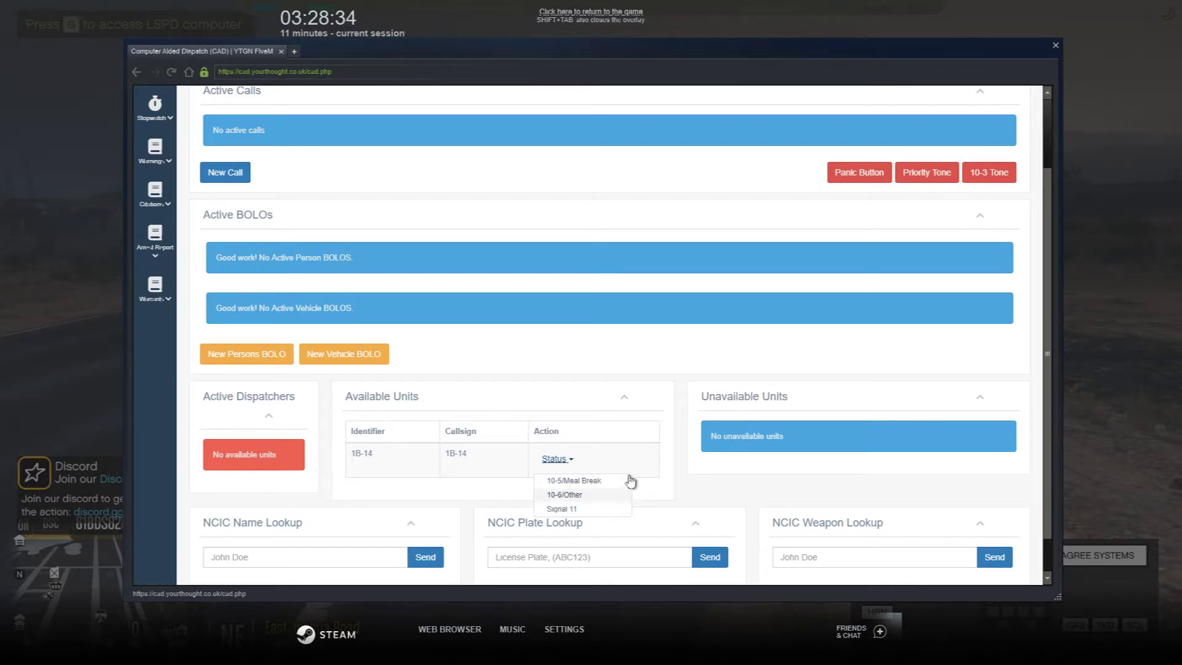
click(684, 475)
Run an NCIC name lookup with the civilian's full name and review the returned personal details, warnings, citations, arrests and warrants.
scroll(638, 466, down, 2)
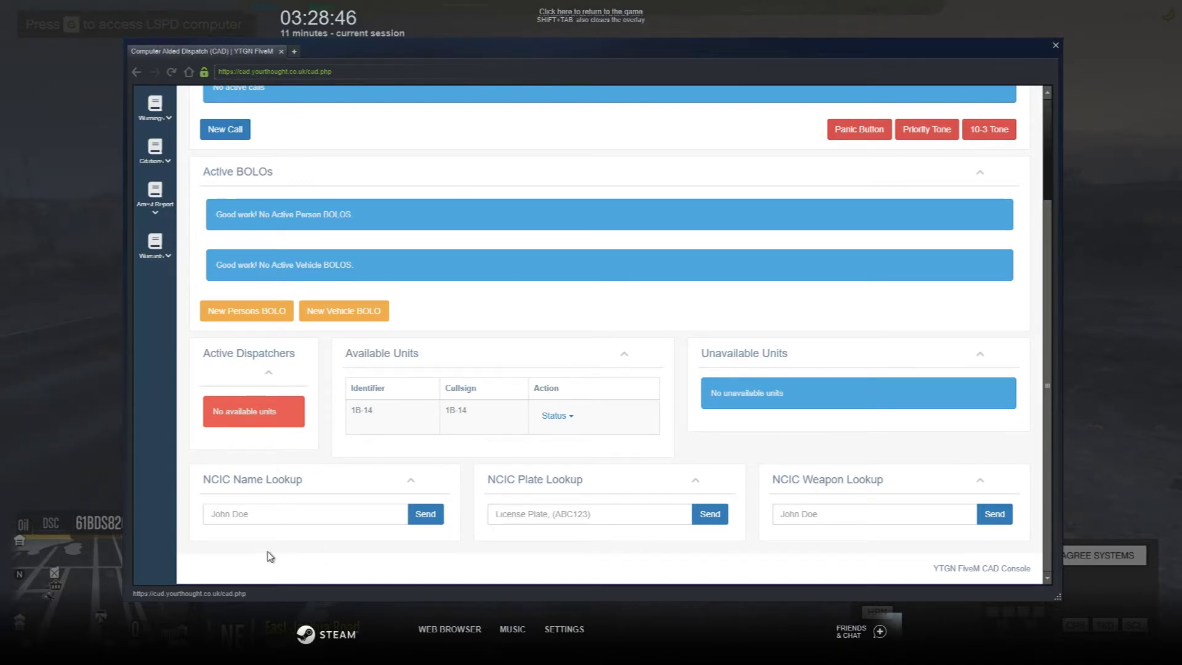
text(Kale)
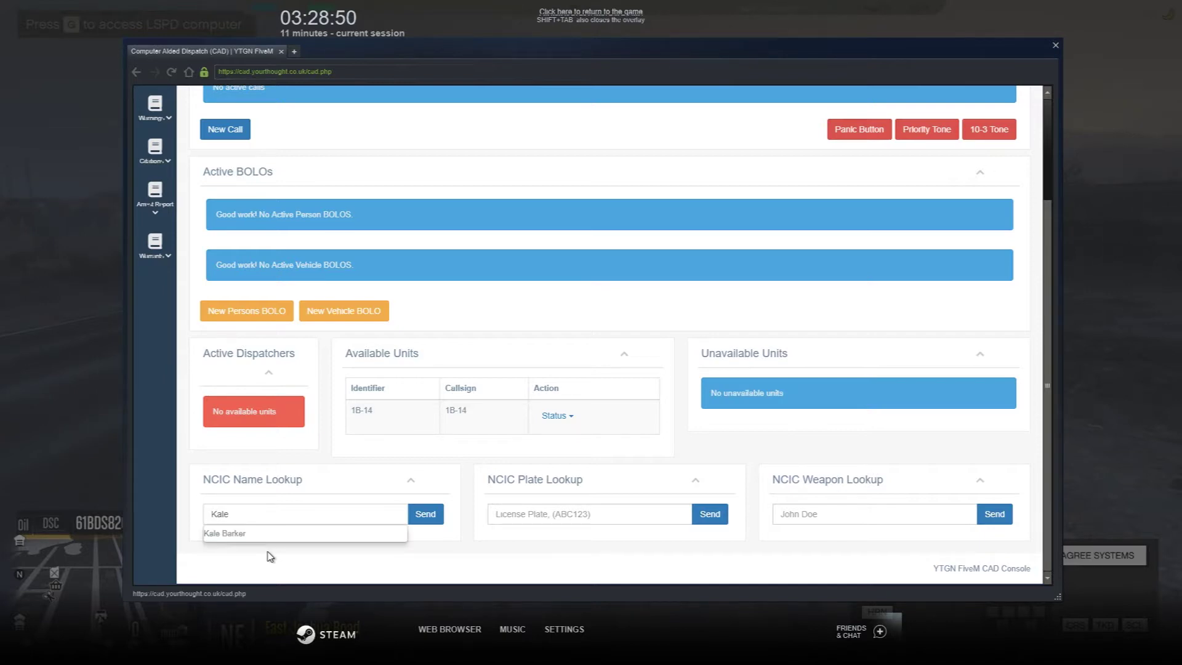
text( Bar)
click(423, 515)
scroll(362, 420, down, 4)
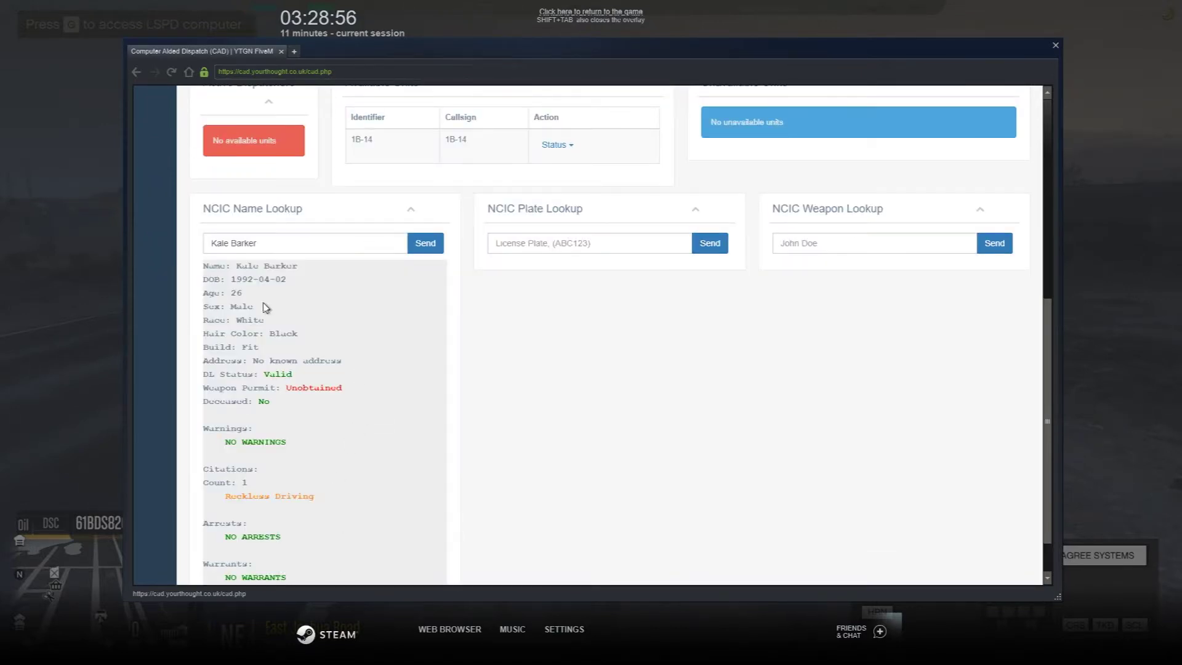
scroll(383, 330, down, 1)
drag(206, 220, 345, 533)
click(349, 396)
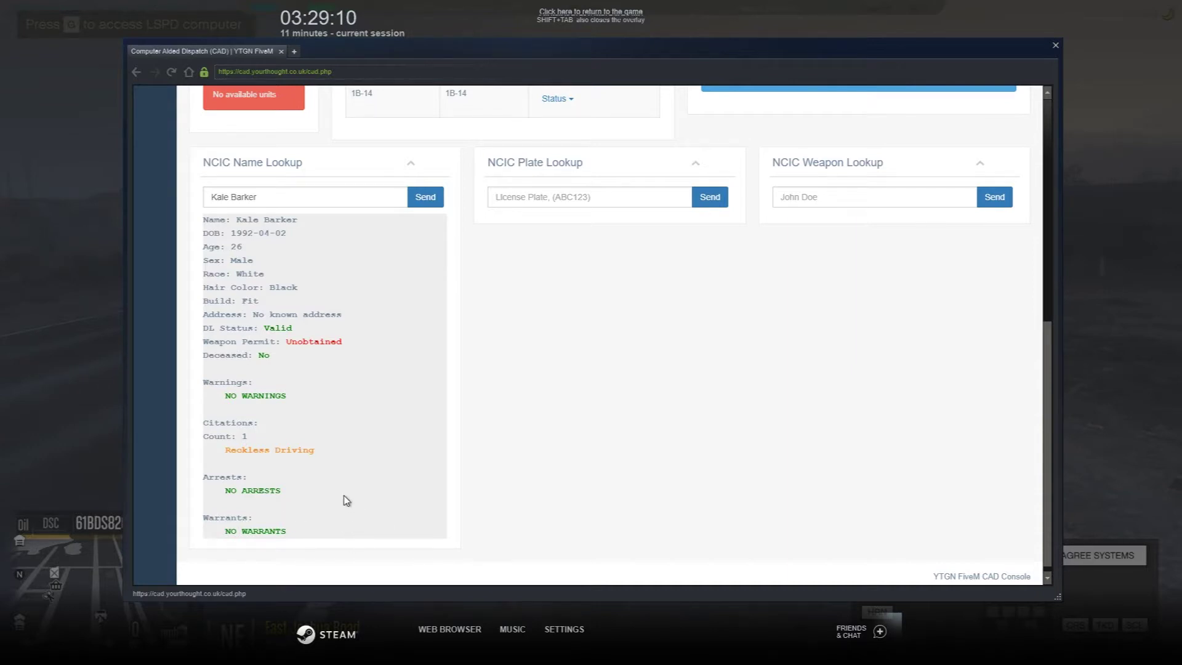
Run an NCIC plate lookup for 835T and review the returned vehicle's make, model, owner, insurance, flags and notes.
scroll(502, 385, up, 1)
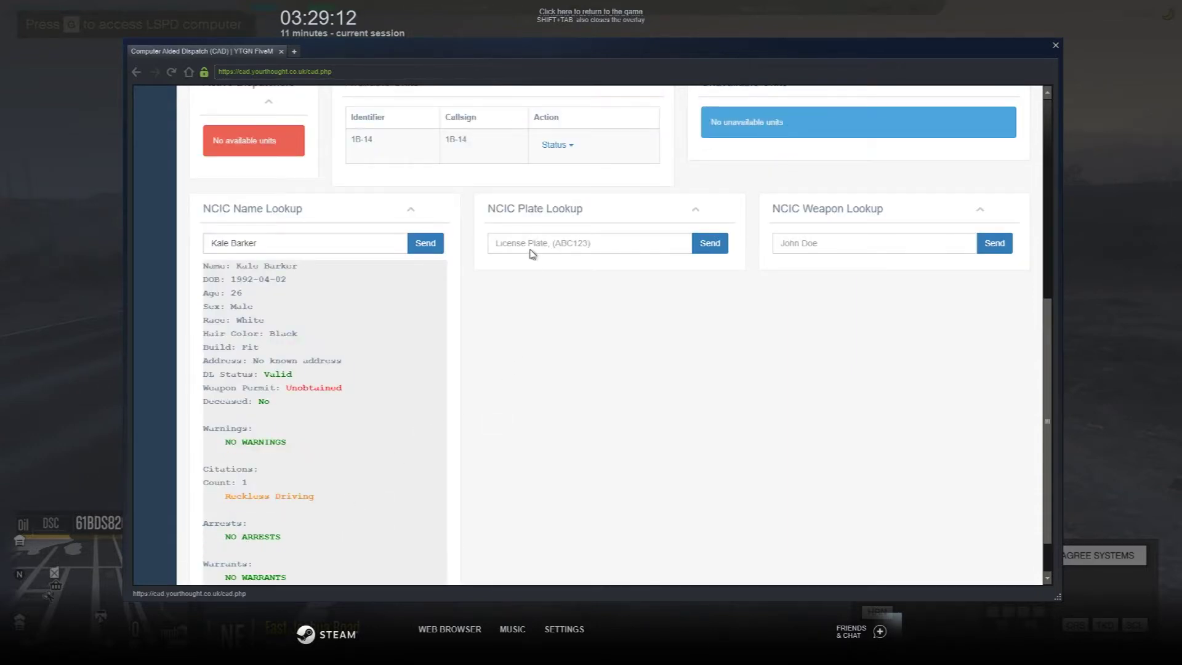
click(530, 244)
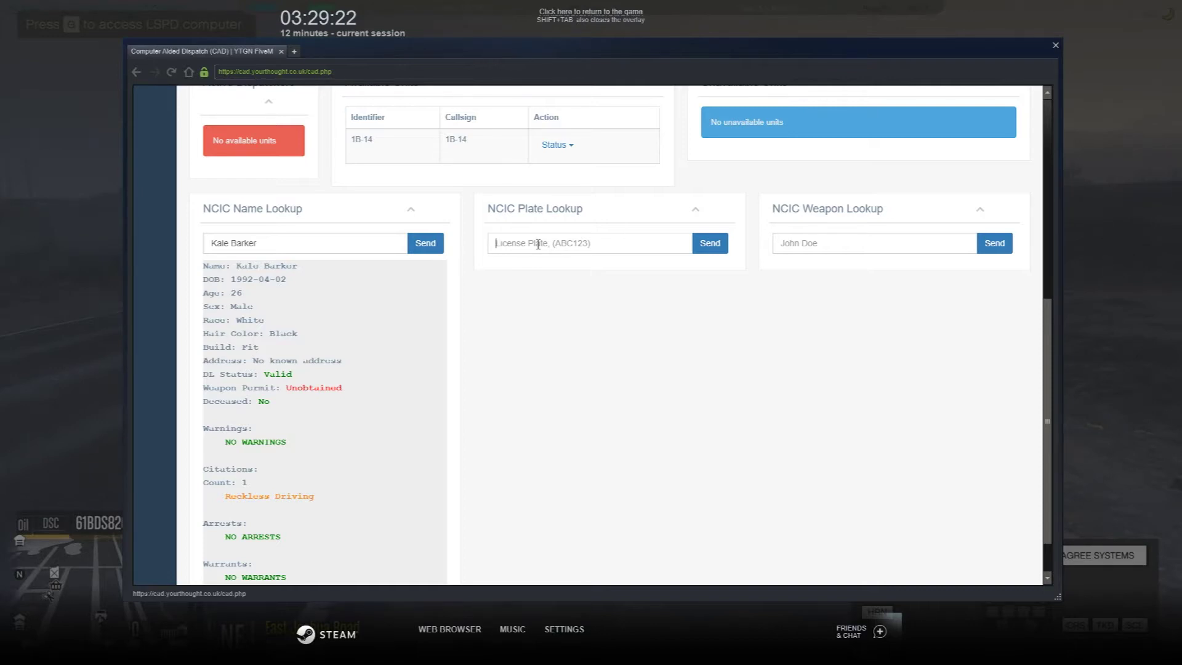
text(835T)
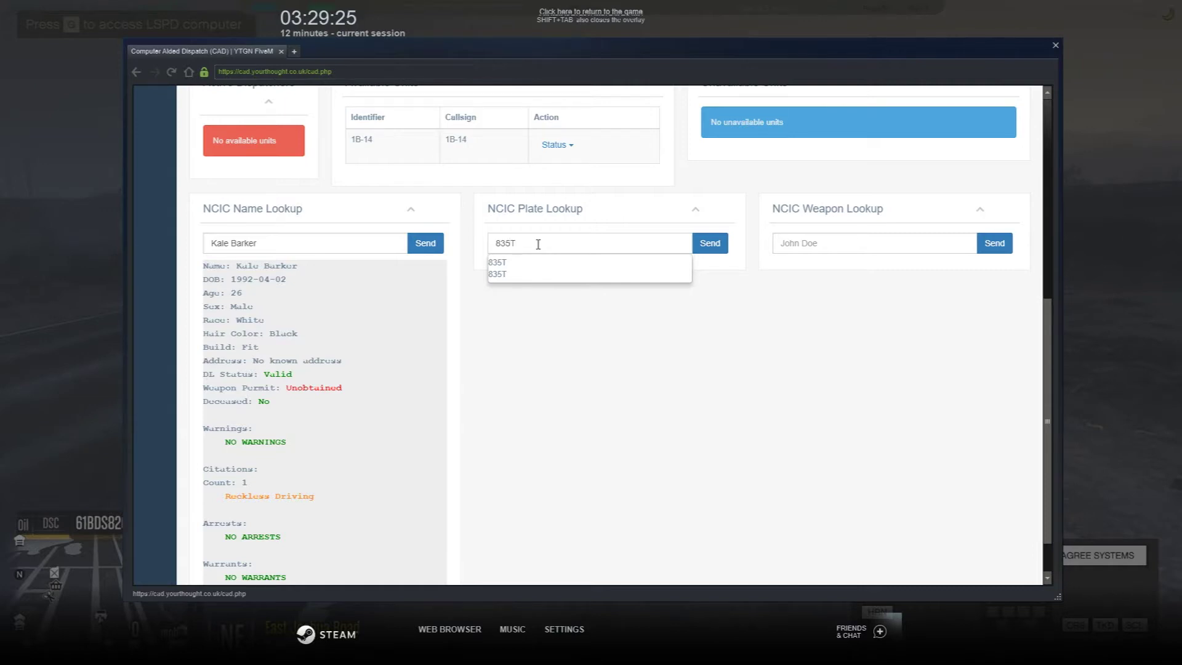
click(712, 246)
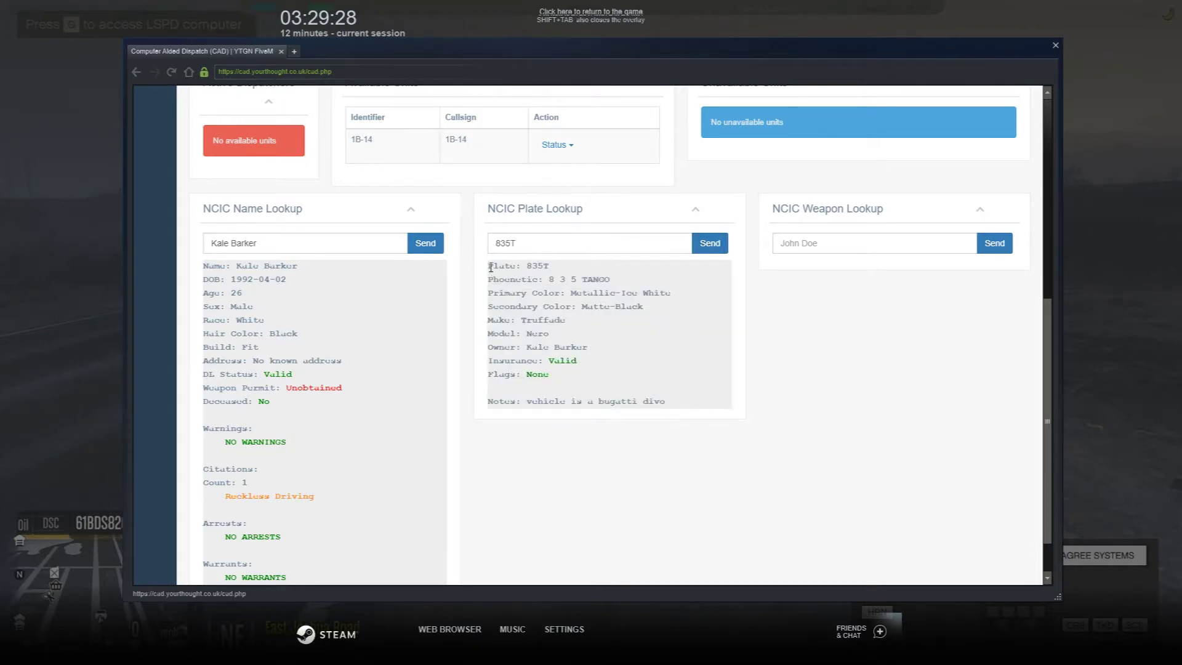
click(611, 373)
drag(522, 320, 552, 336)
click(529, 333)
drag(543, 401, 671, 405)
click(666, 444)
Run an NCIC weapon lookup with the civilian's full name and review the weapon permit and registered weapons.
text(Kale)
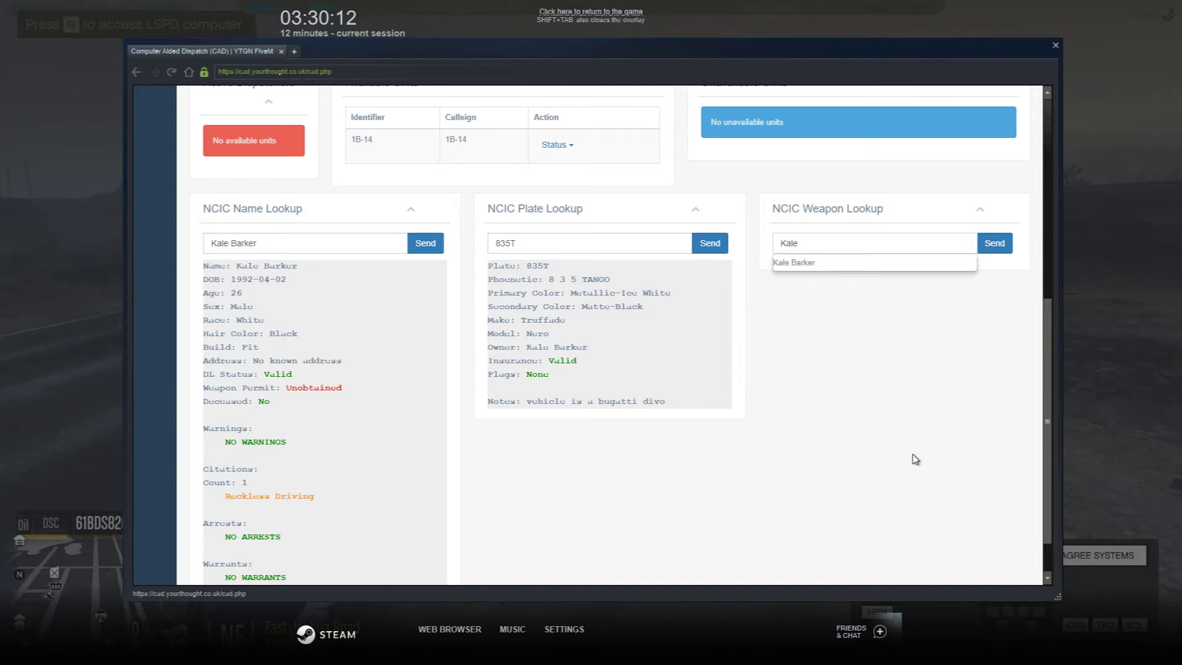
click(856, 262)
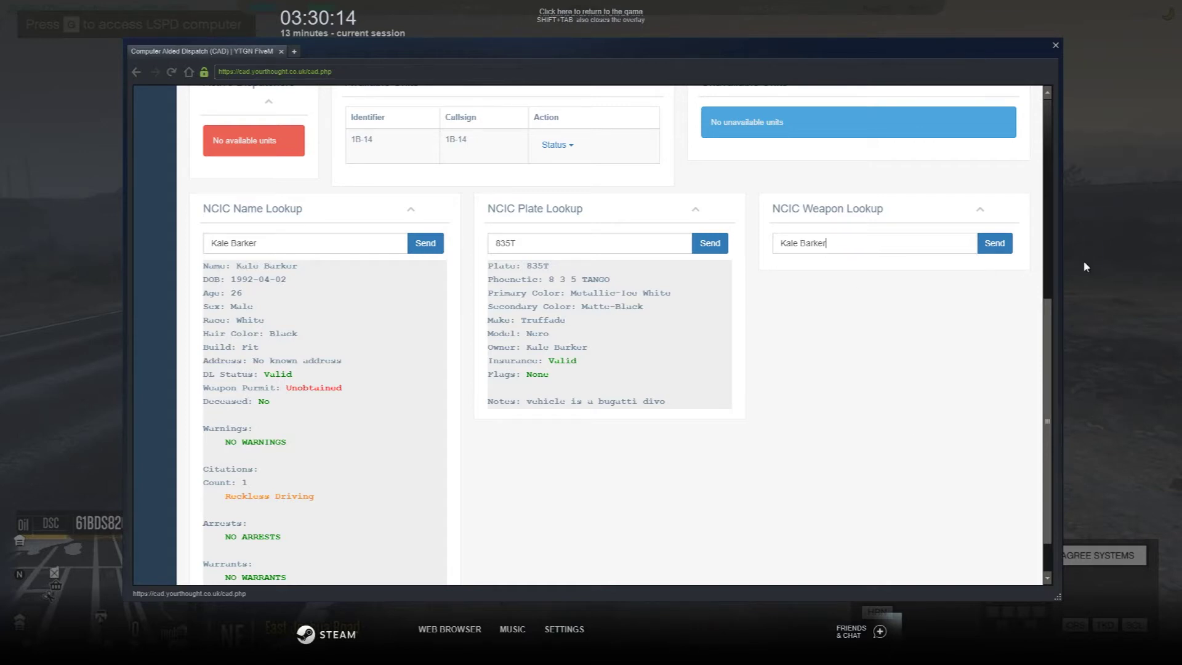
click(994, 244)
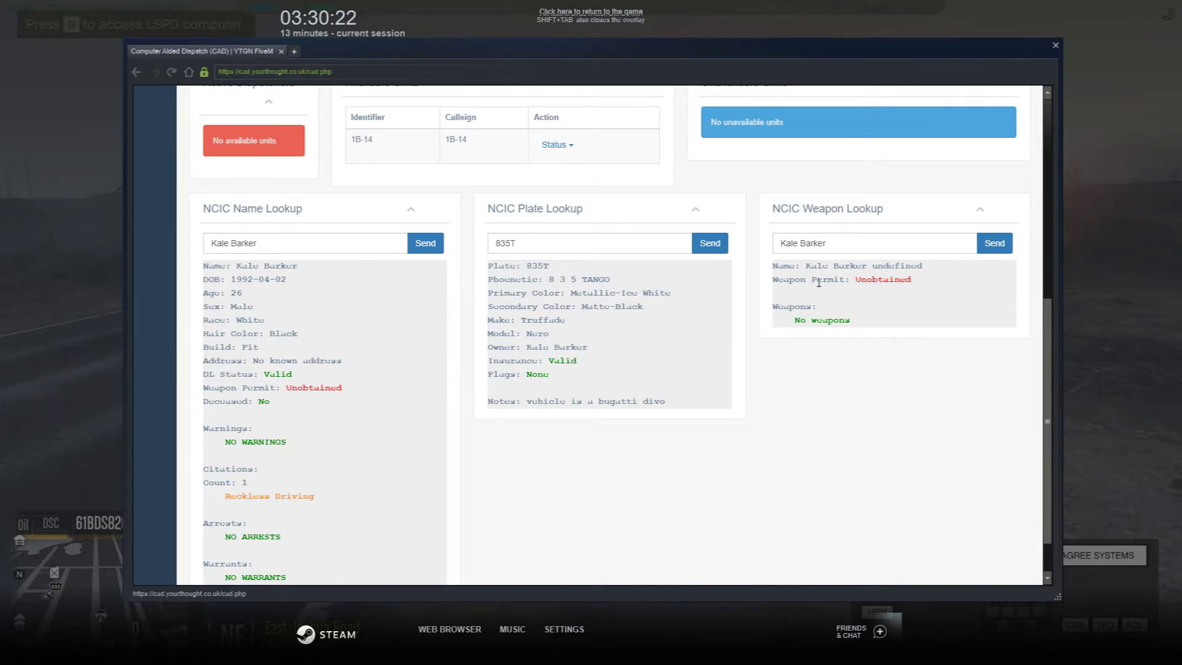
drag(814, 283, 892, 282)
click(800, 316)
triple_click(853, 320)
click(827, 294)
Look over the dispatch console's warning and citation options, and open the Citation Creator form and close it without creating anything.
scroll(370, 388, up, 7)
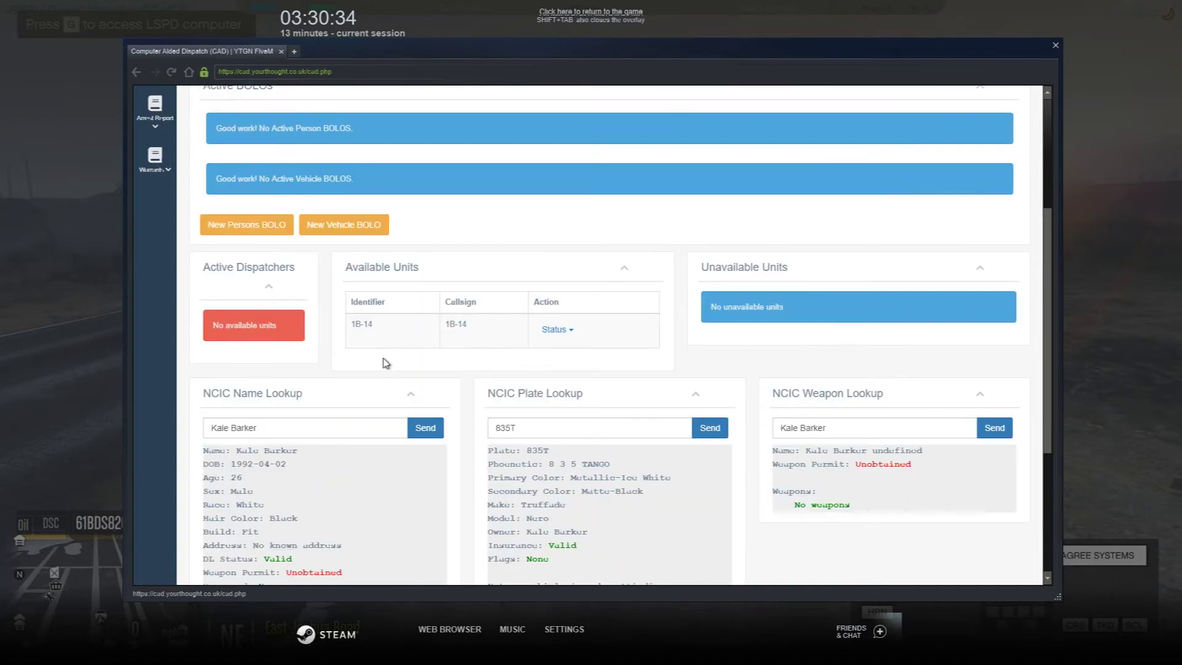
scroll(549, 356, down, 5)
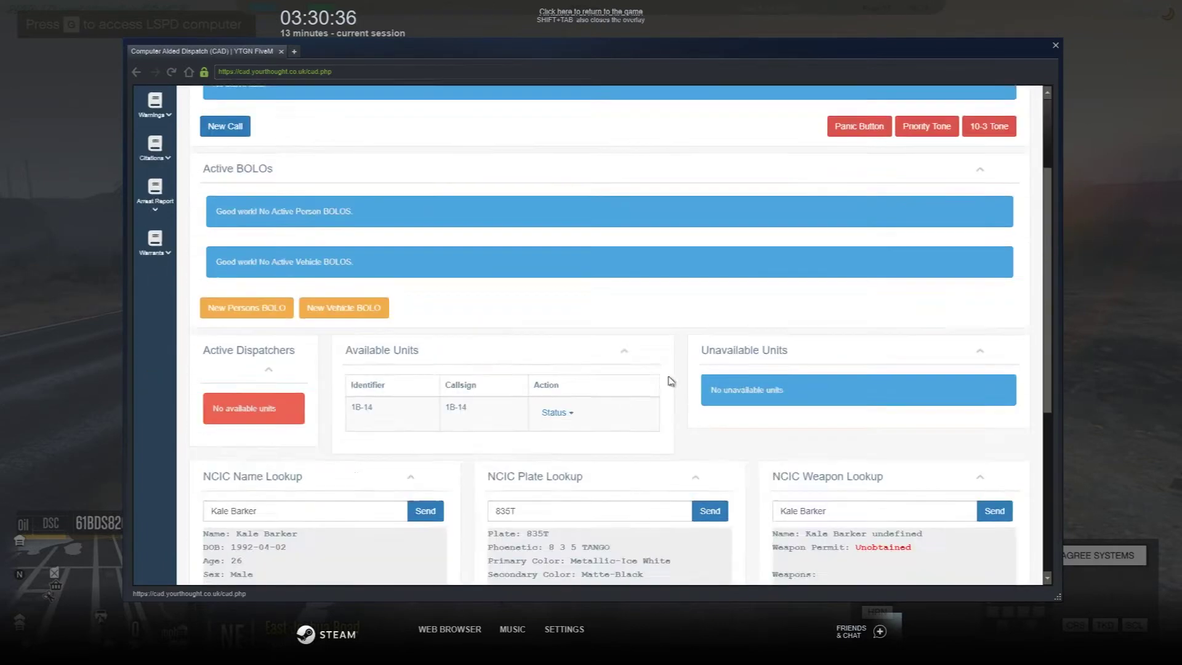
scroll(527, 485, up, 5)
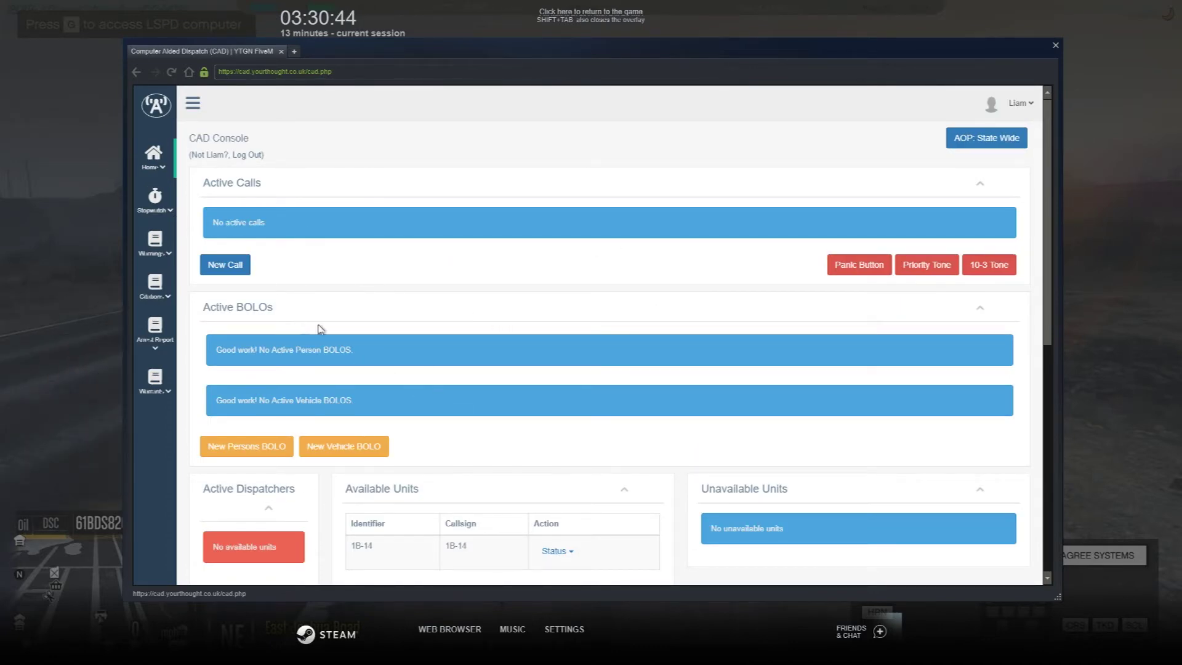
click(156, 239)
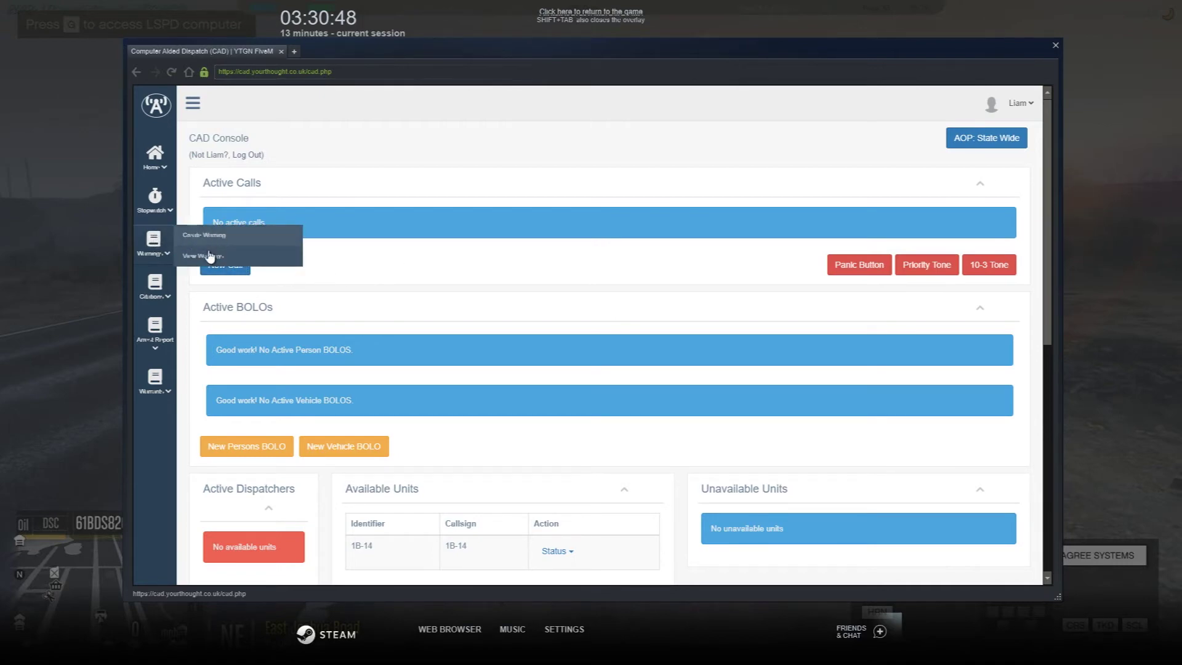
click(159, 289)
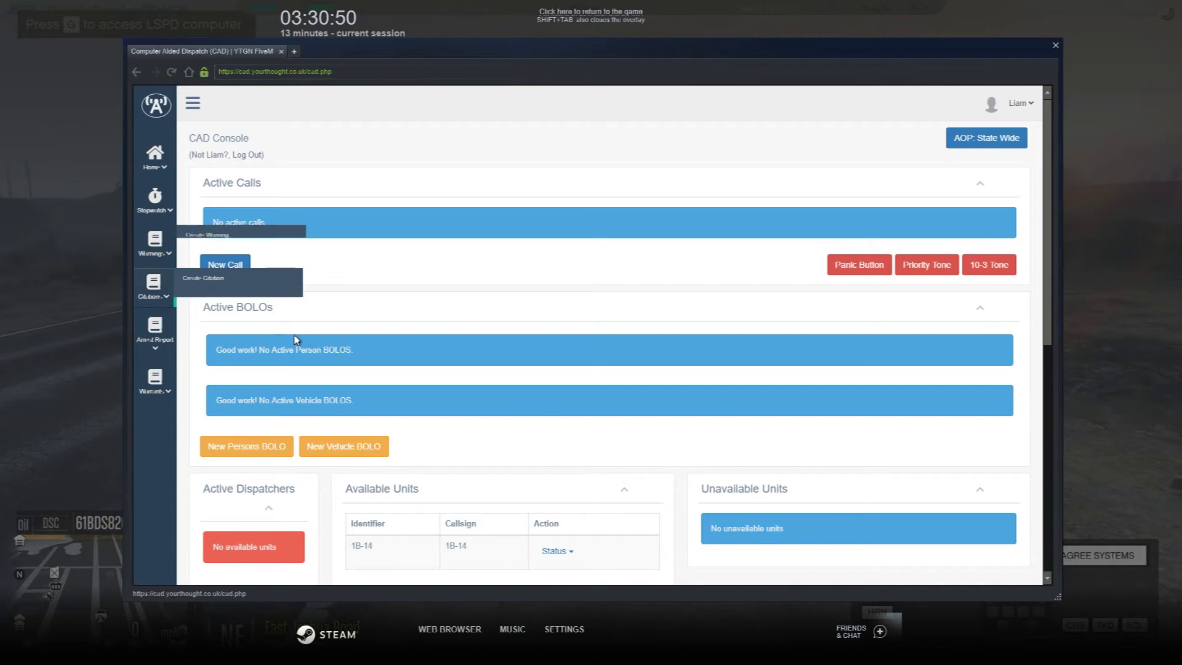
click(222, 282)
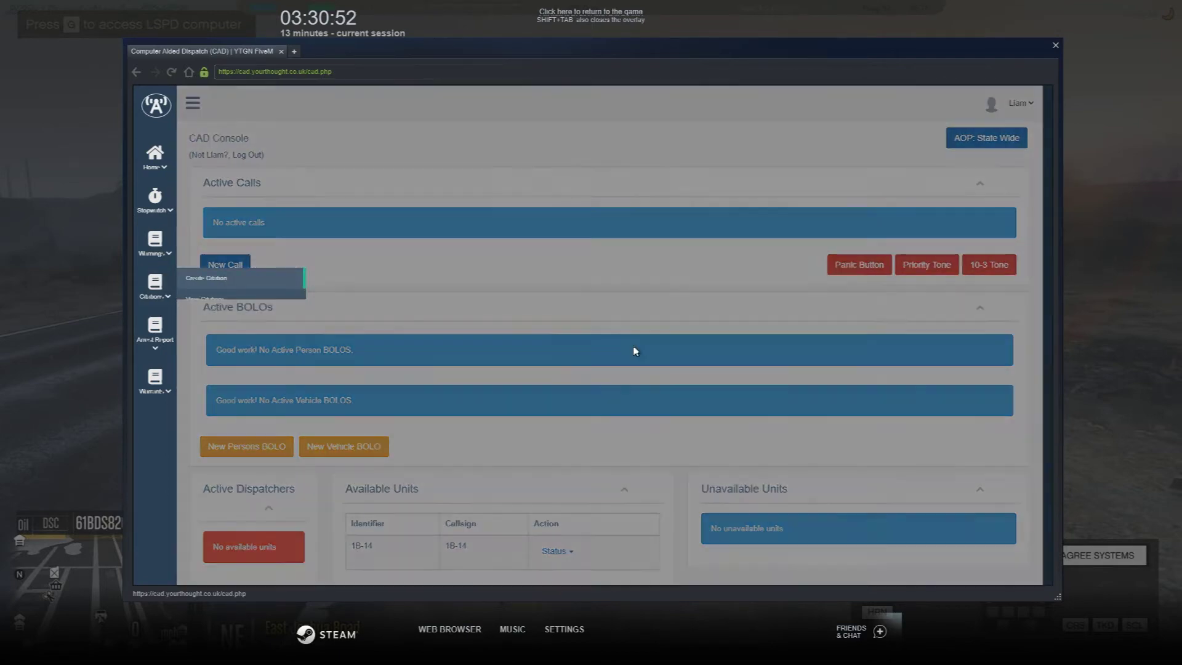
click(834, 330)
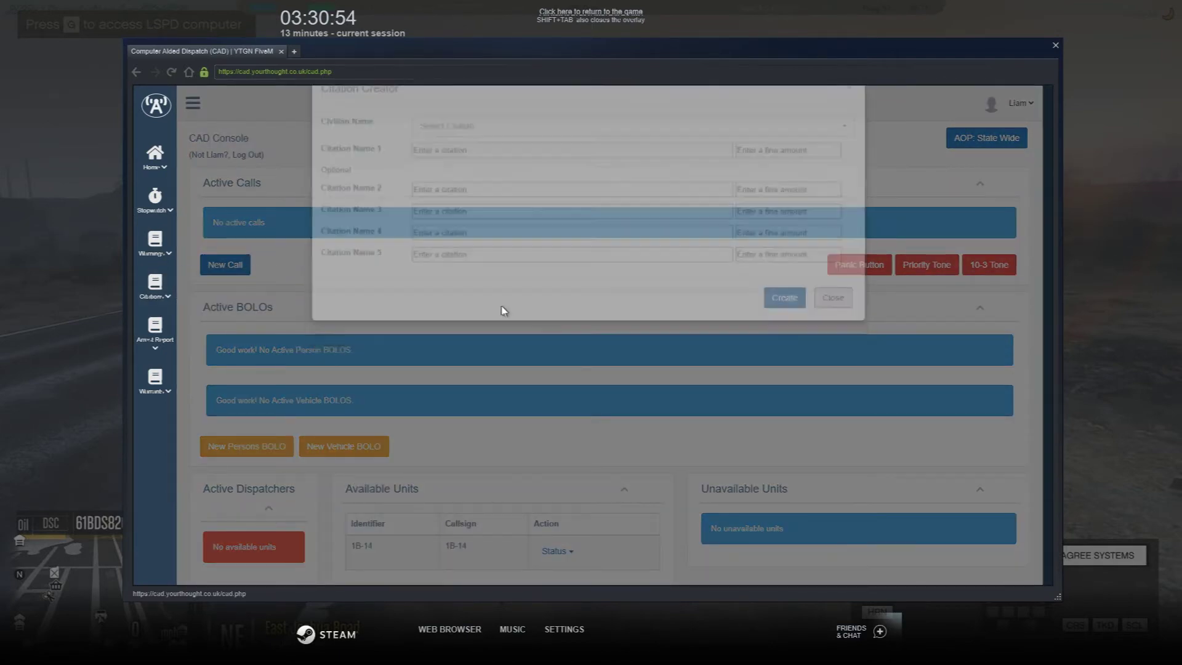
Examine the civilian's citation in the Citation Viewer, including its amount, issue date and remove option, and close the viewer.
click(228, 303)
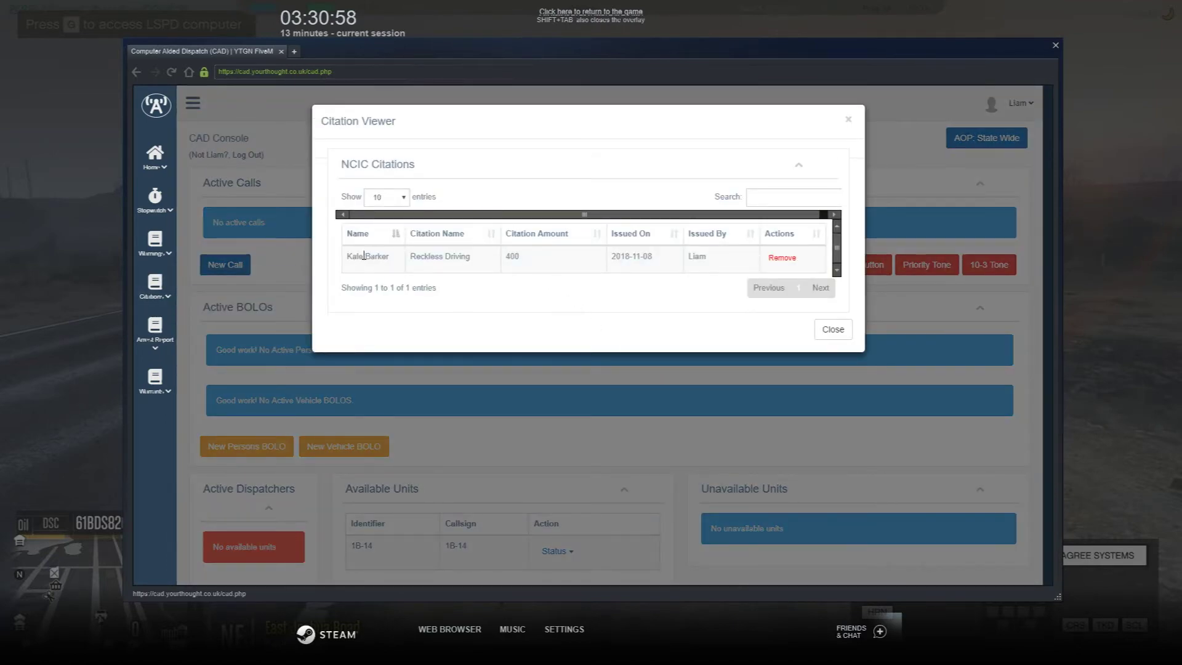
drag(350, 256, 491, 259)
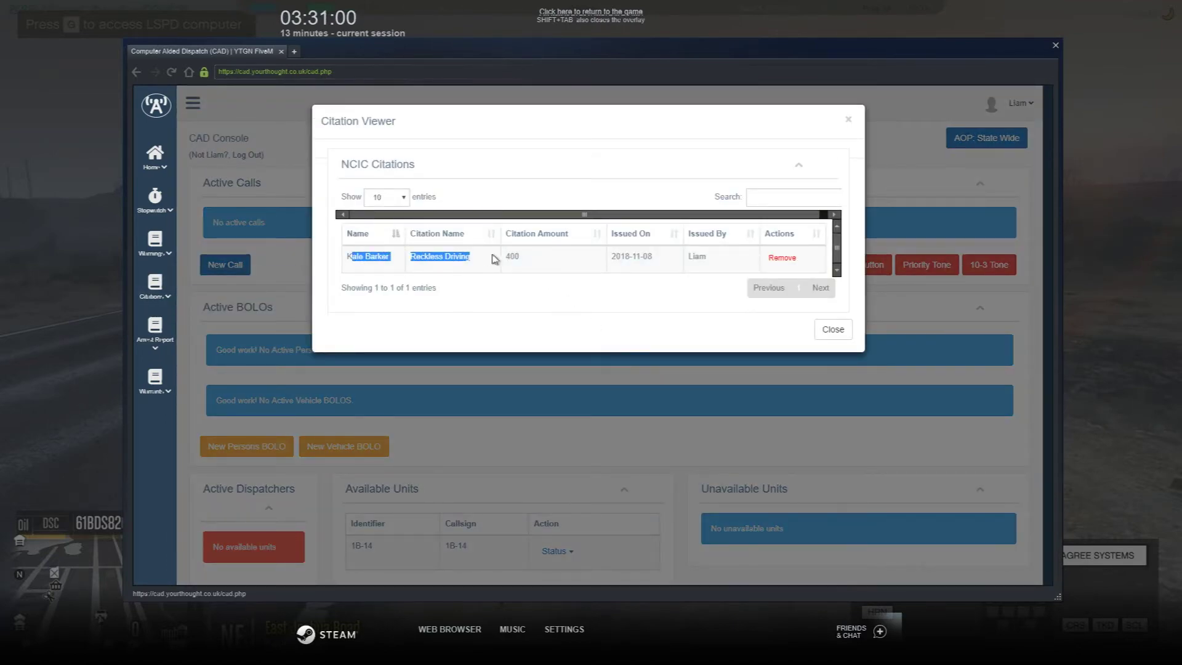
click(515, 277)
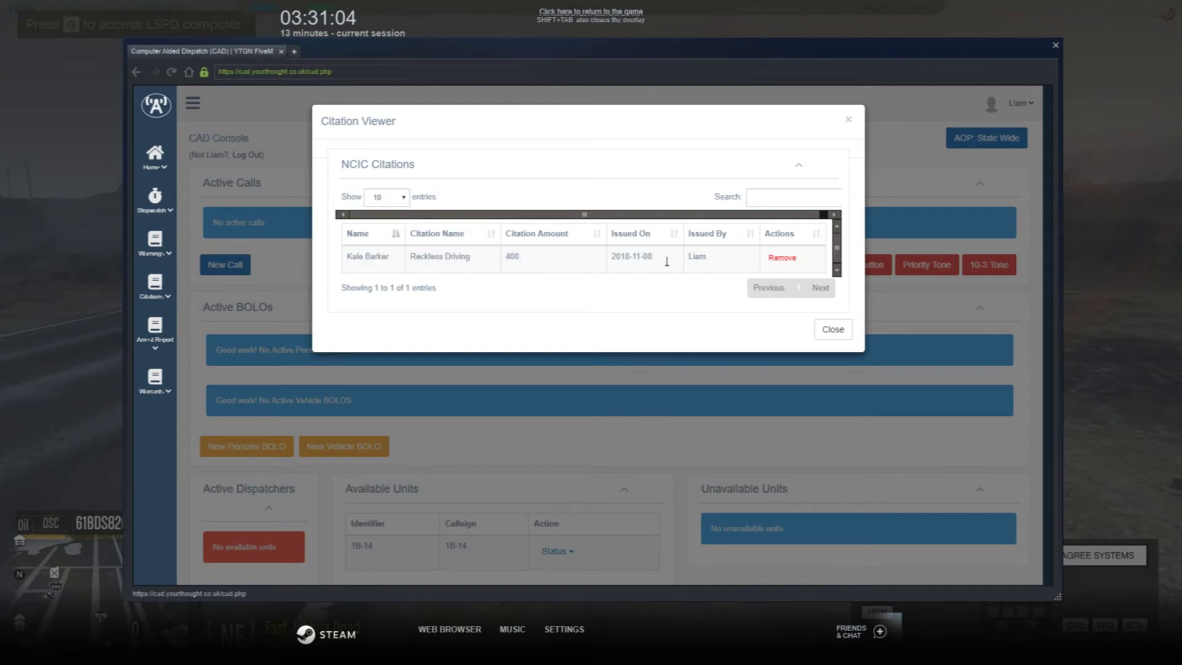
click(780, 258)
drag(652, 254, 620, 261)
click(652, 261)
drag(389, 253, 382, 277)
click(629, 317)
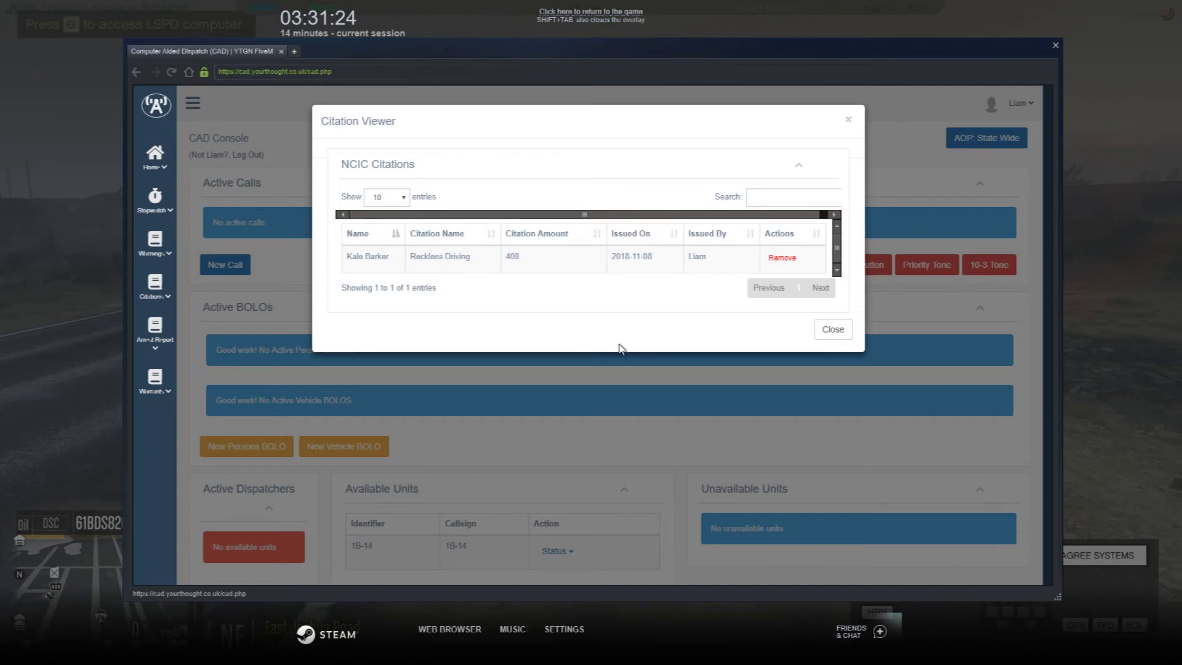
click(824, 331)
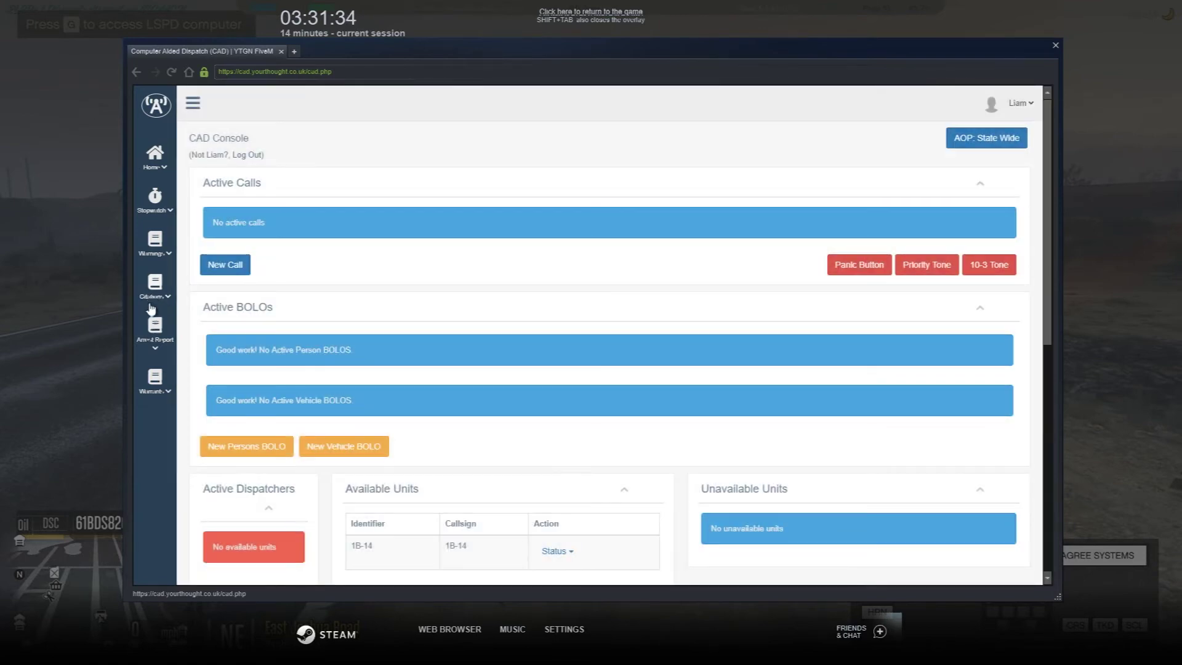
Check the Arrests Viewer for arrests in the NCIC database and close it.
click(154, 336)
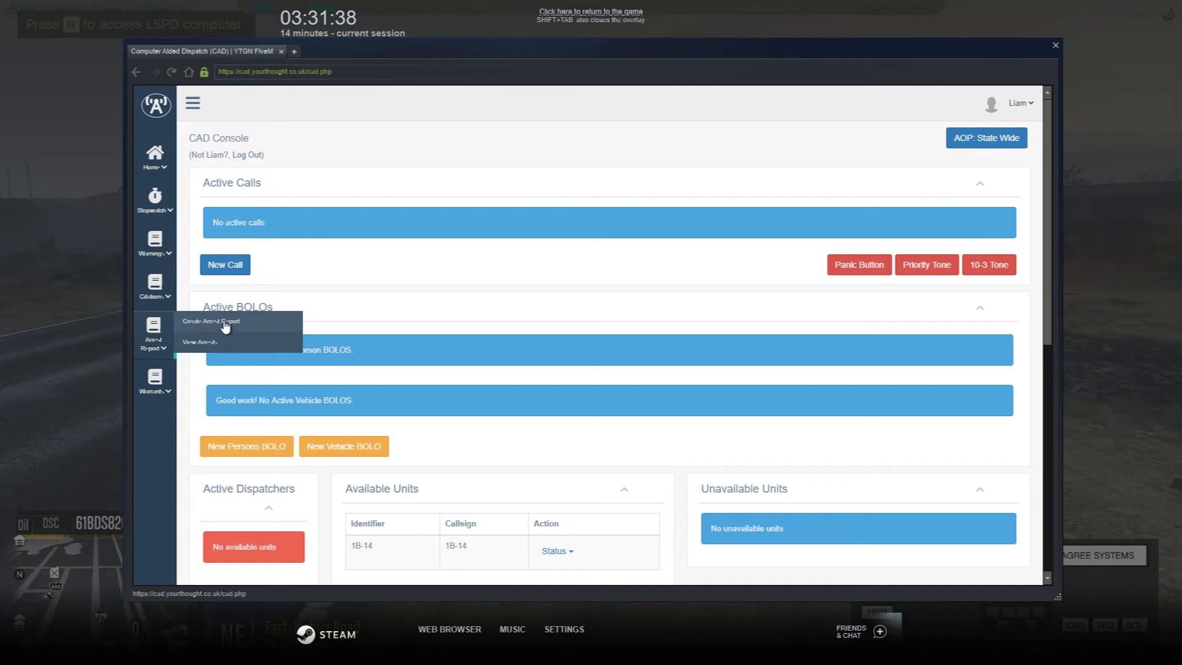
click(208, 343)
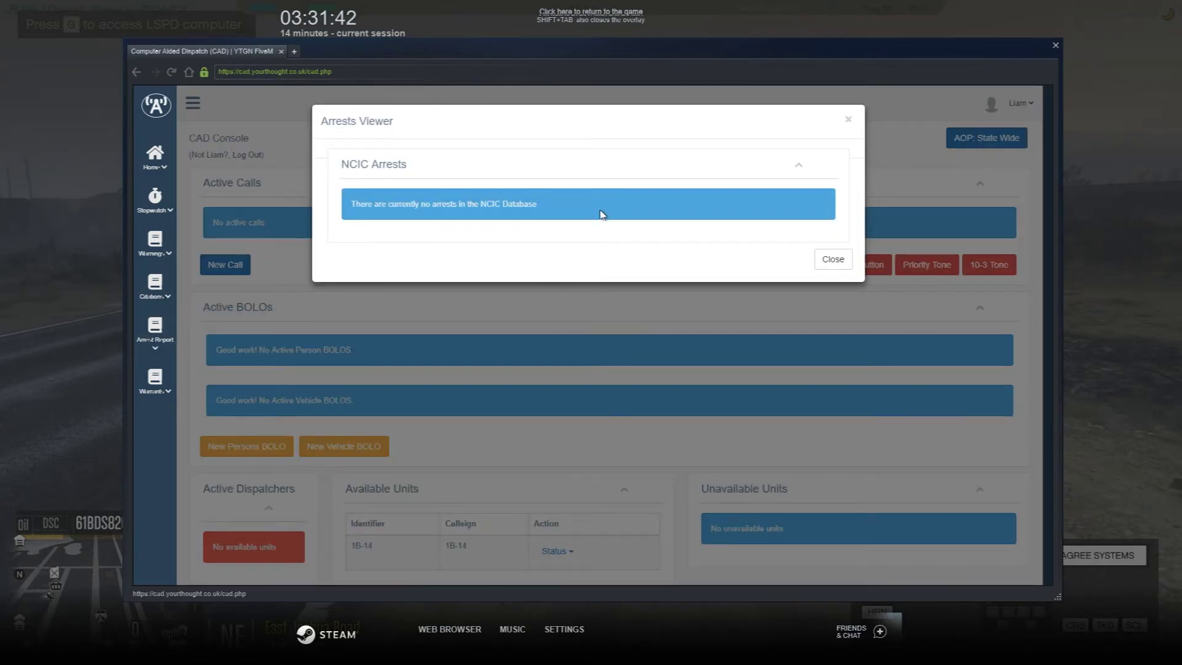
click(825, 267)
Fill in the Warrant Creator with the civilian, a Robbery warrant and Police as issuing agency, and close it without creating the warrant.
mouse_move(162, 381)
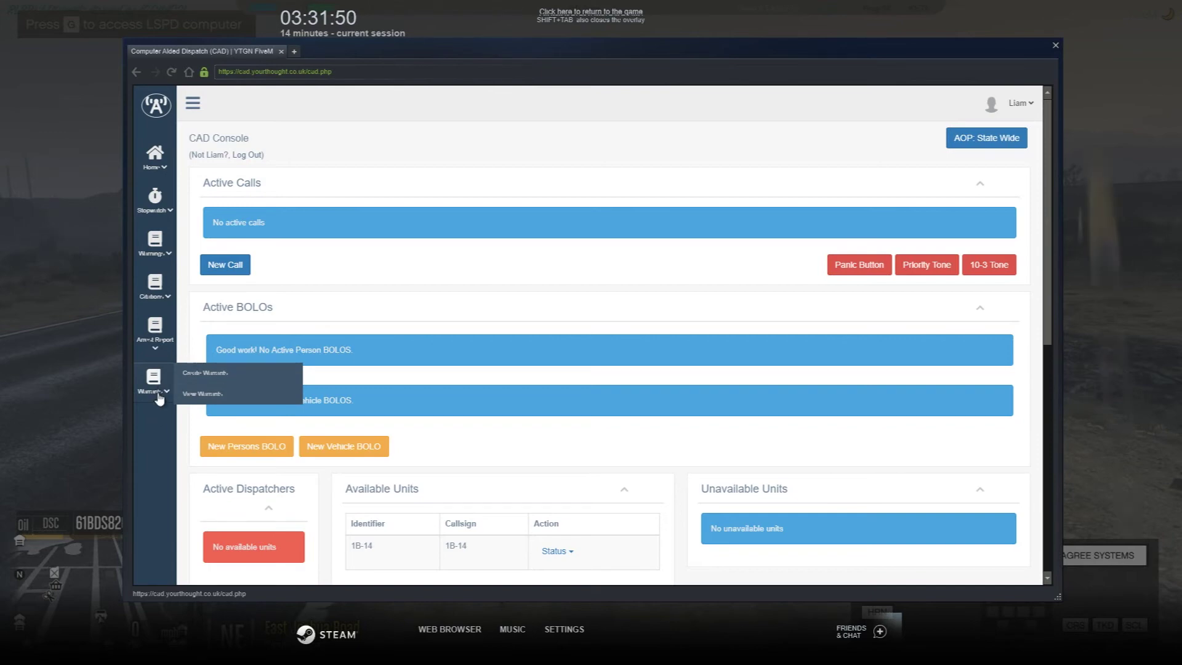
click(238, 373)
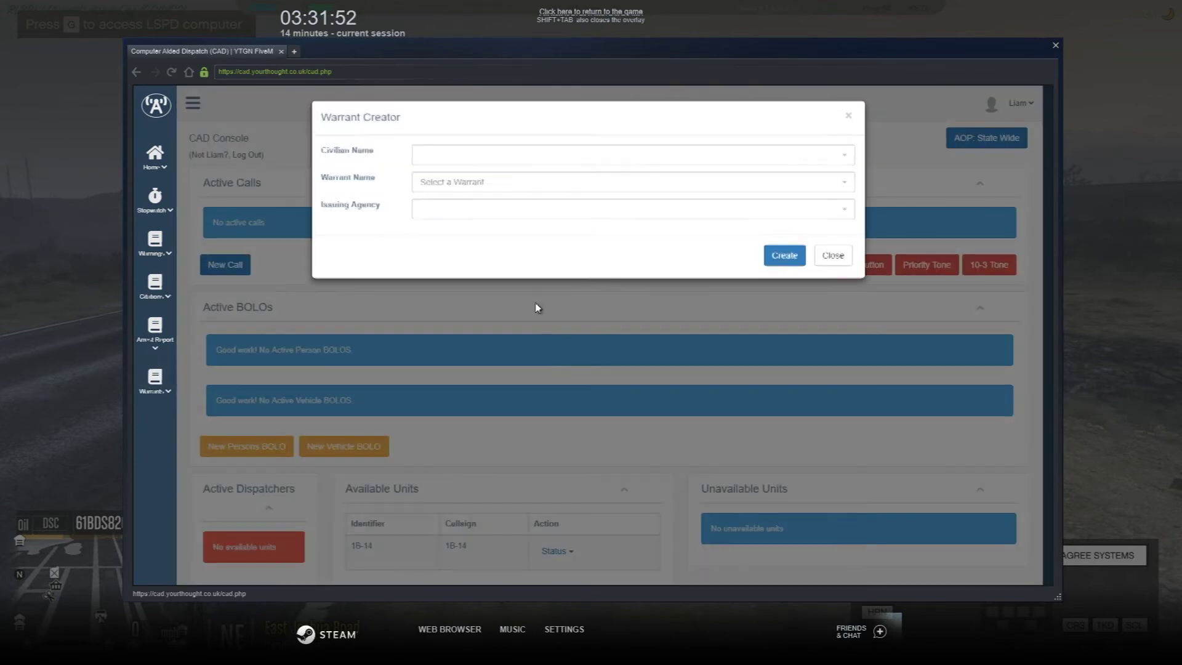
click(447, 171)
click(454, 190)
click(456, 188)
click(438, 218)
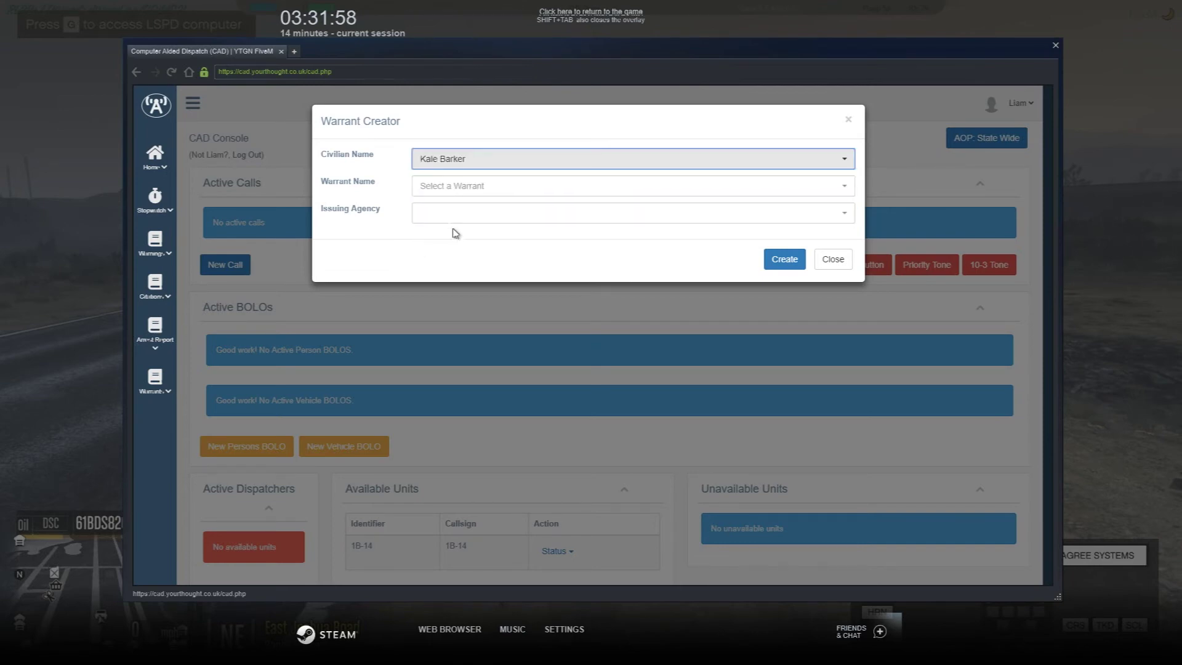
click(453, 186)
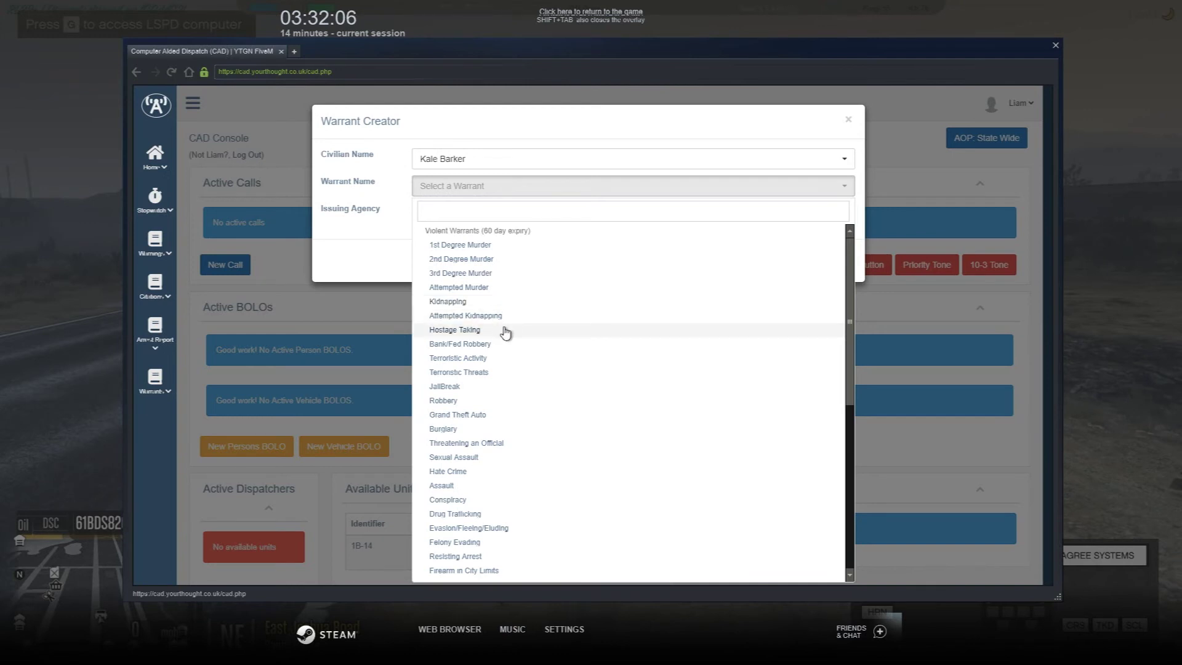
click(478, 400)
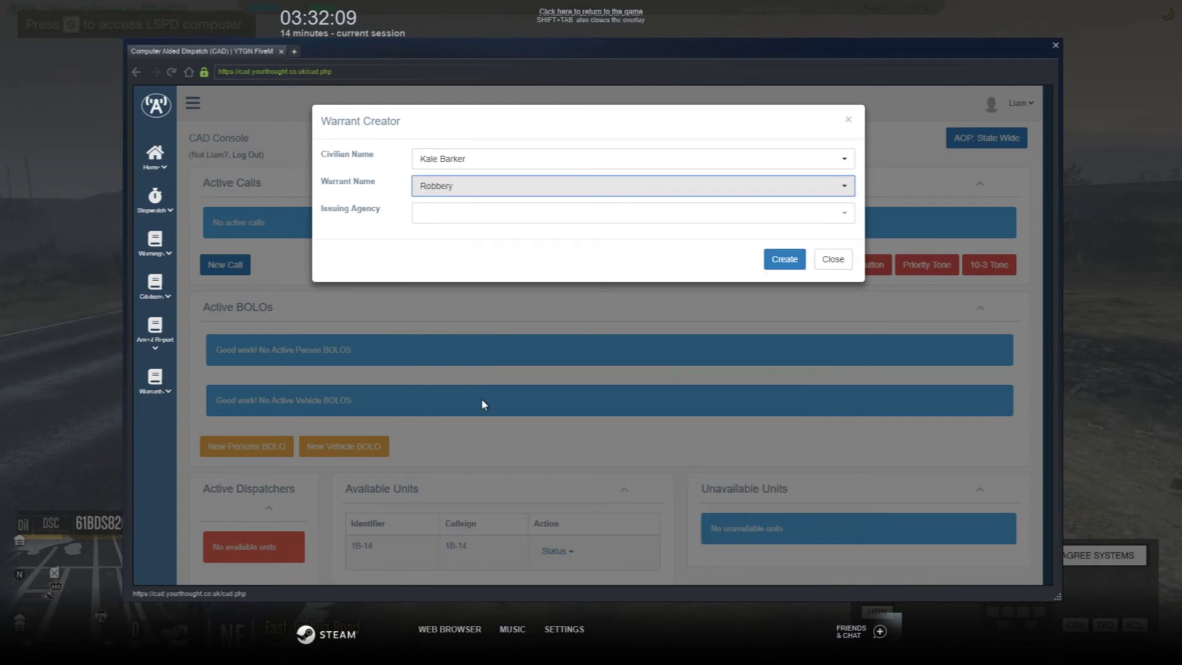
click(481, 212)
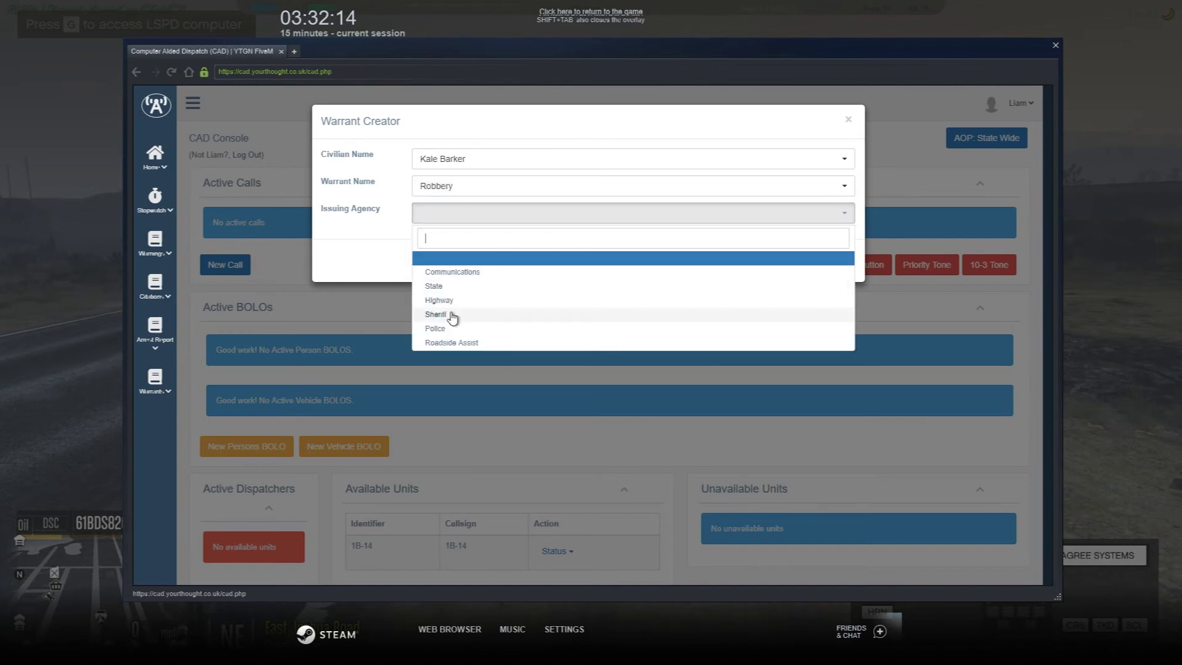
click(443, 330)
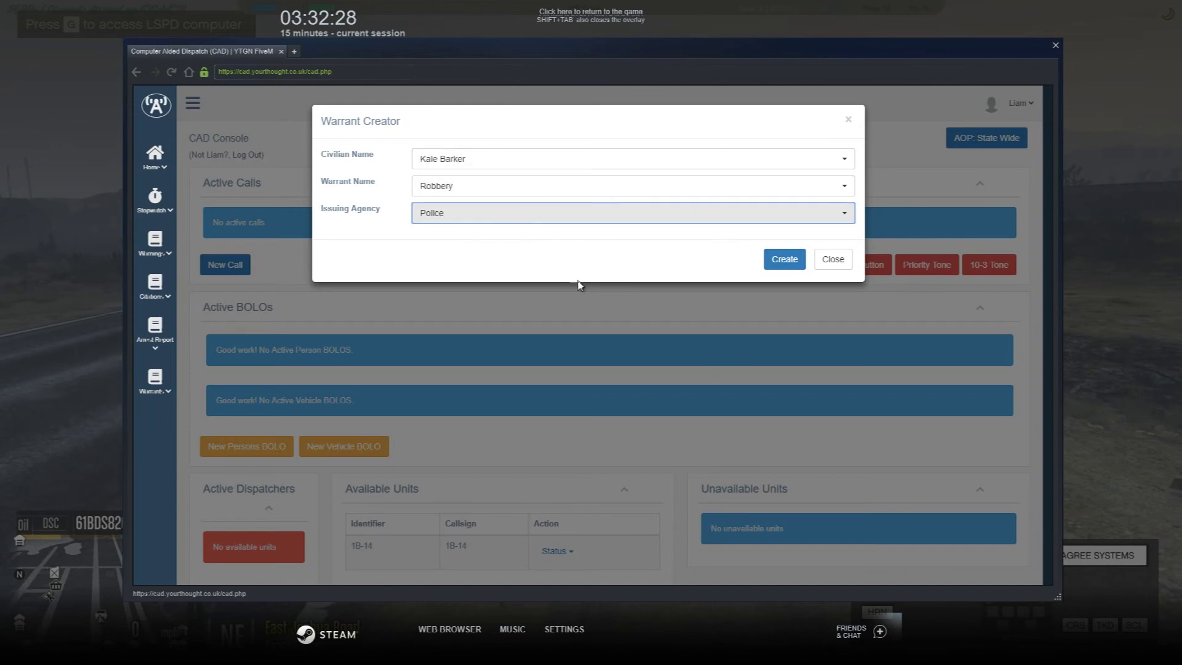
click(837, 266)
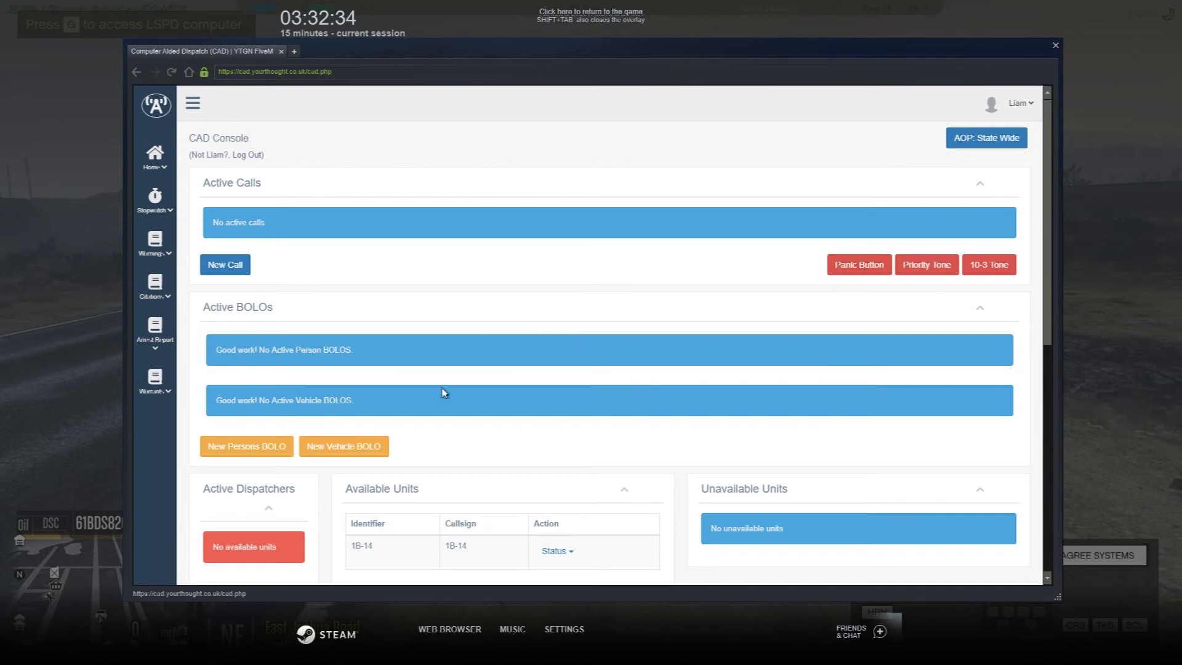
scroll(536, 396, down, 4)
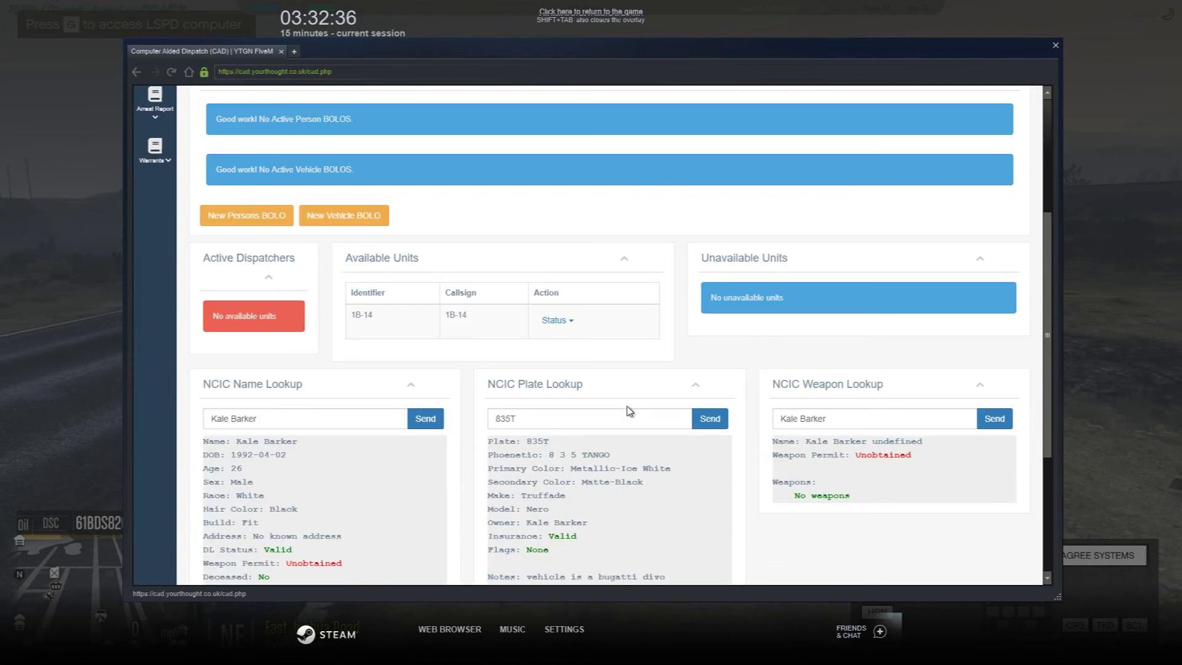
scroll(630, 411, down, 4)
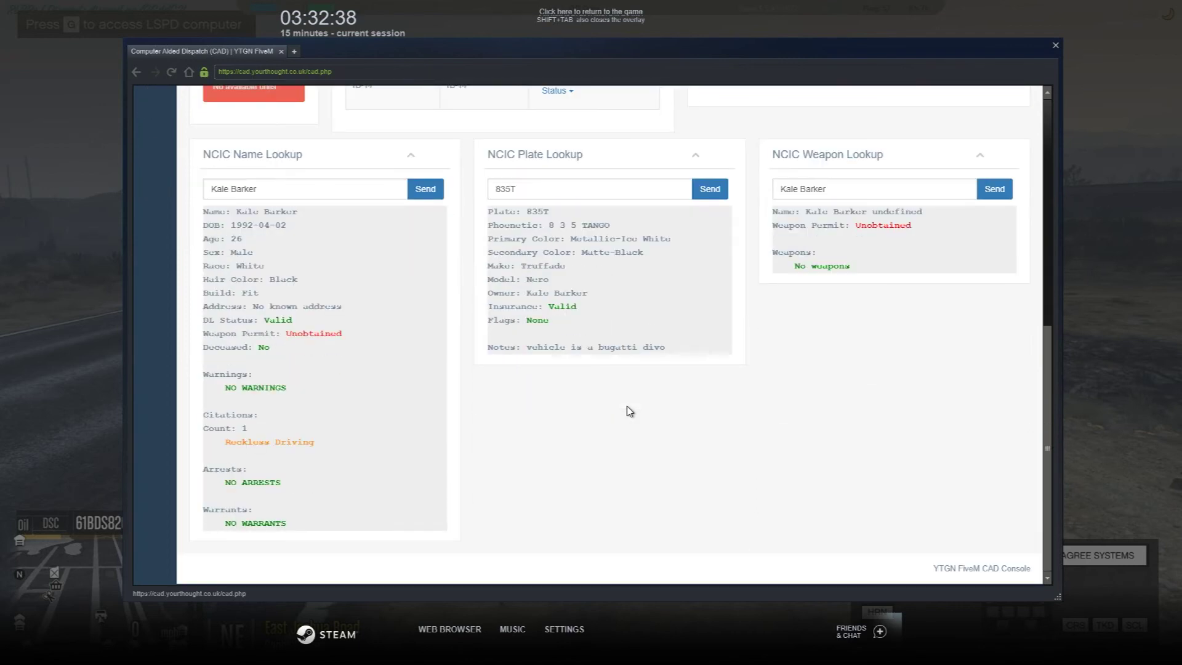
scroll(629, 411, up, 2)
scroll(257, 250, up, 6)
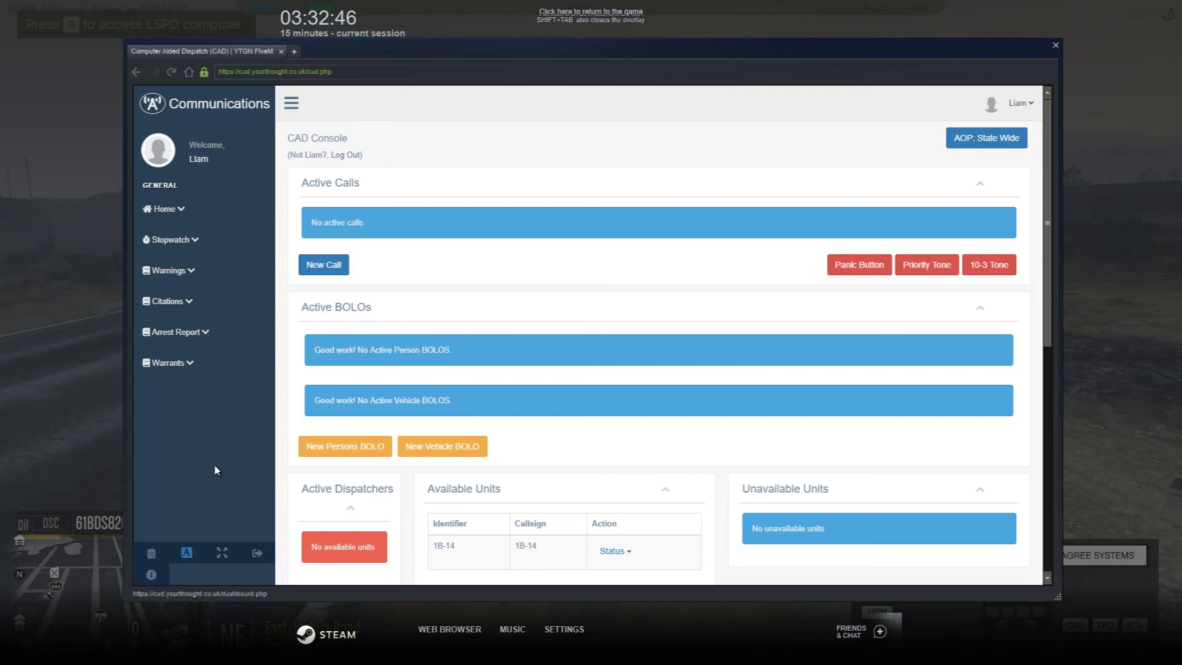
key(shift+Tab)
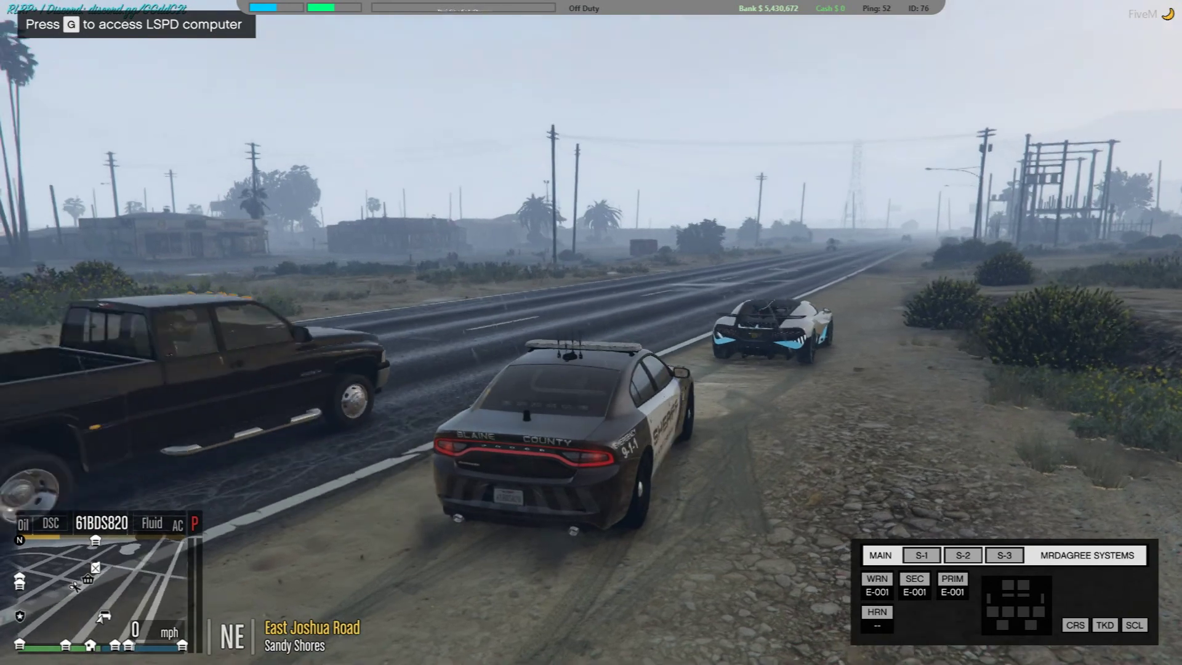
key(shift+Tab)
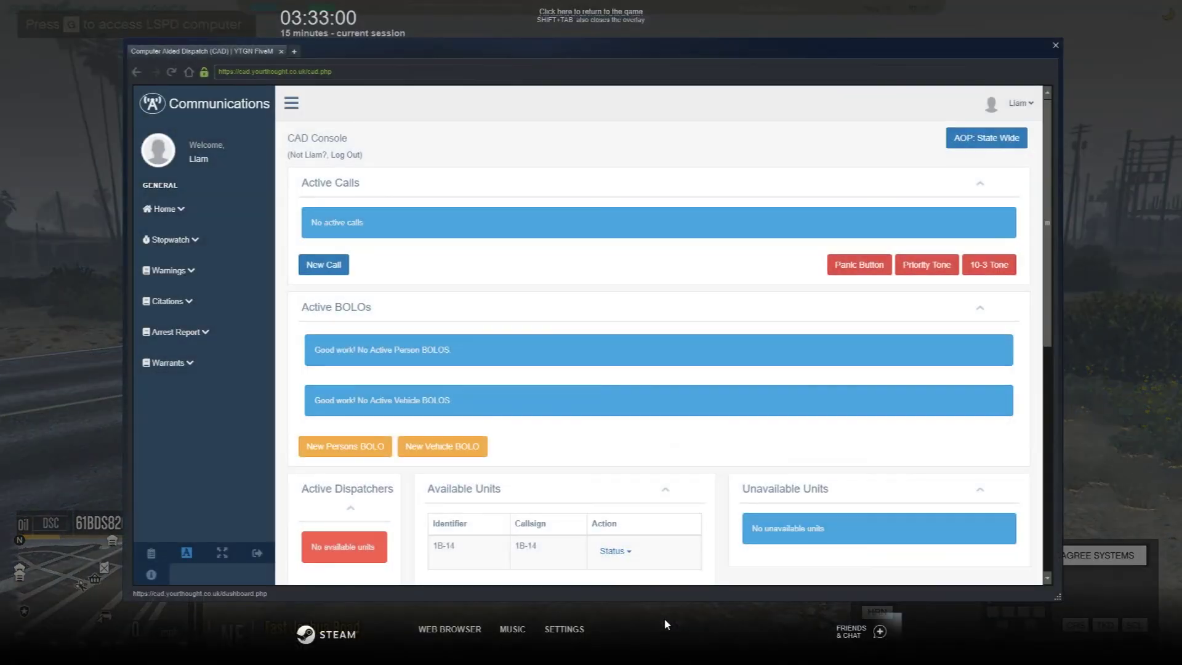
Leave the dispatch console for the OpenCAD dashboard and return to the FiveM game.
click(151, 553)
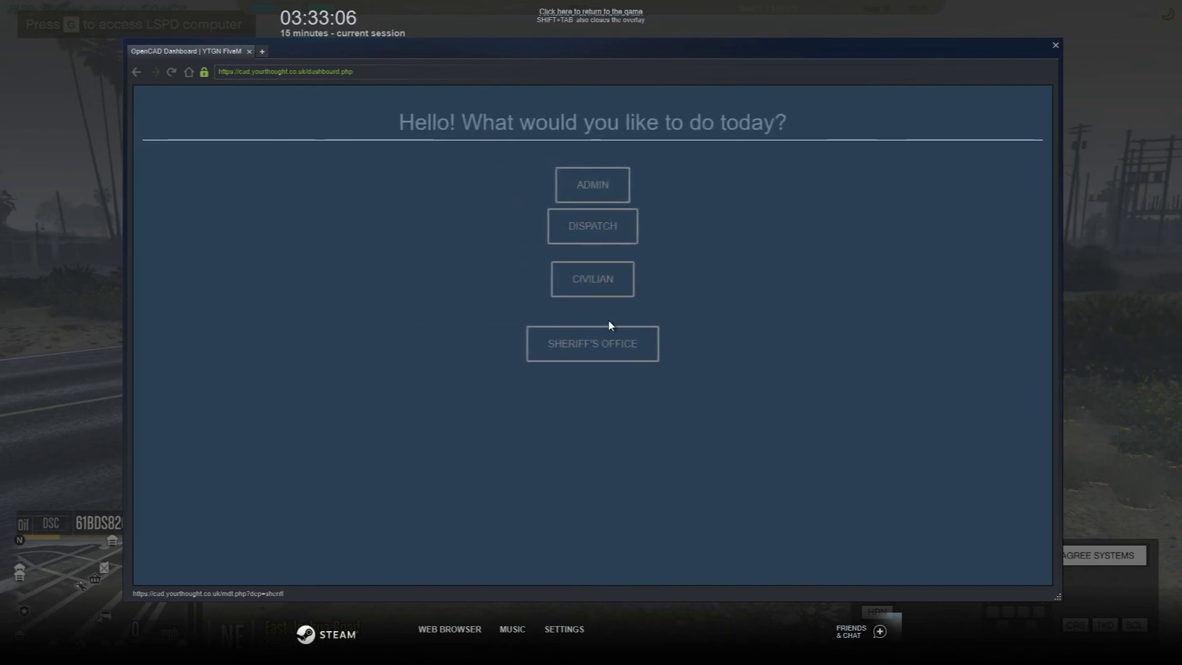
key(shift+Tab)
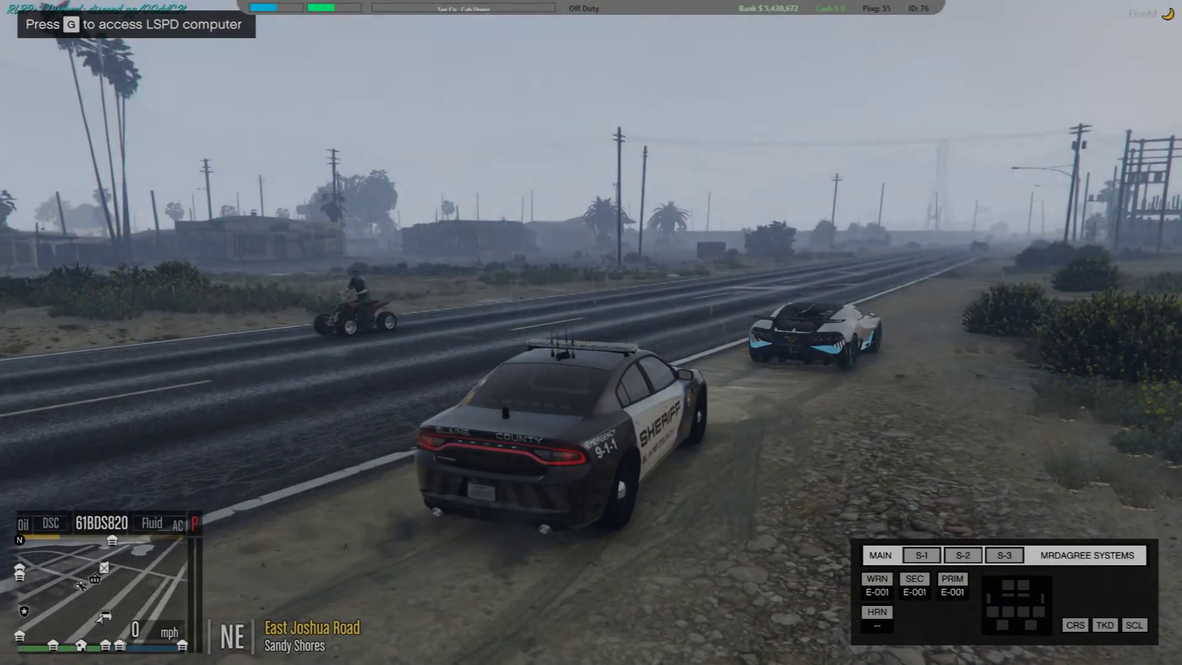